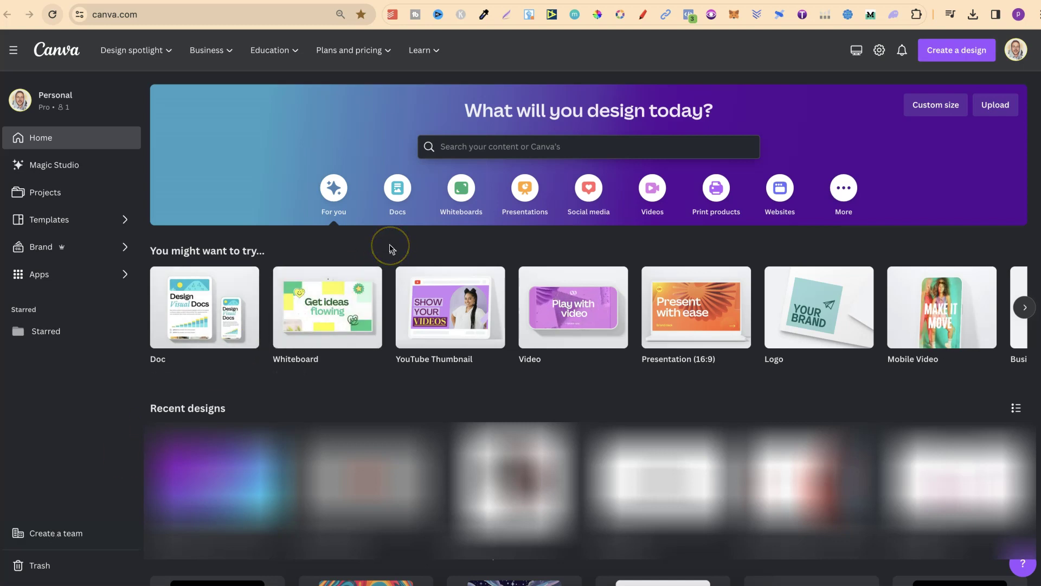
Step: Search the Canva template library for 'gift tags'
left_click(79, 221)
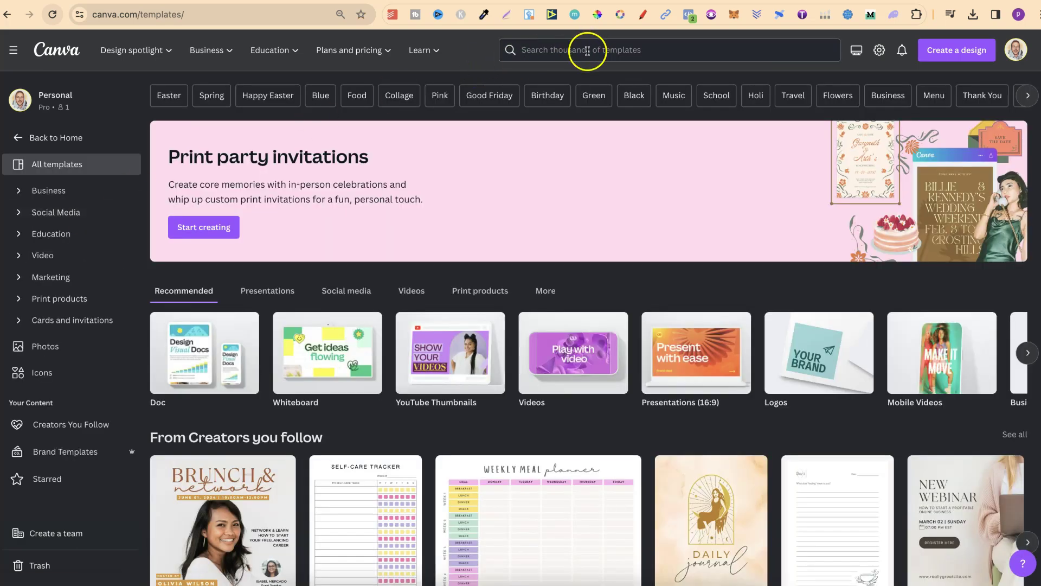
left_click(589, 51)
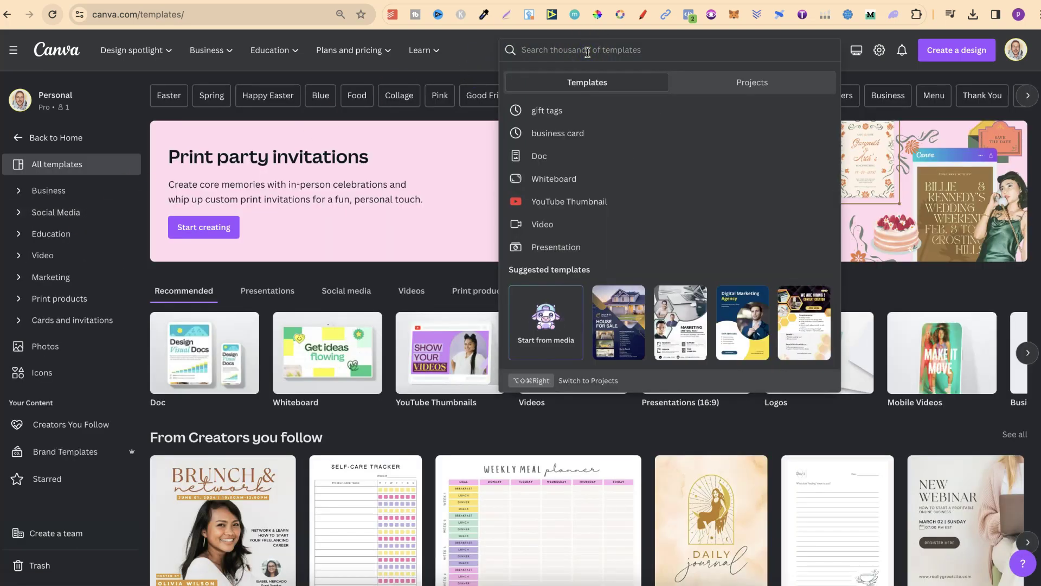
type("gift tags")
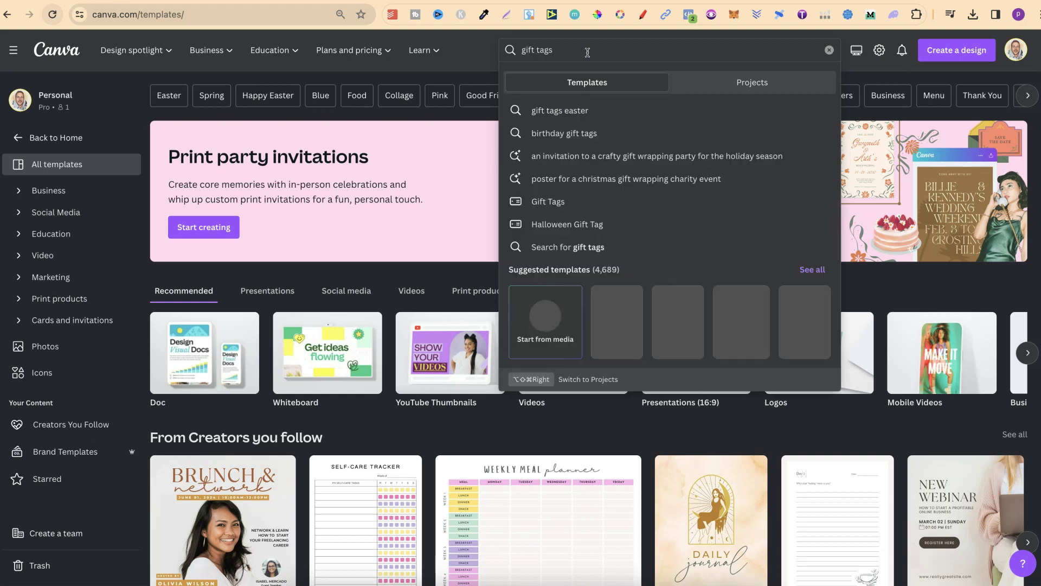
key("Return")
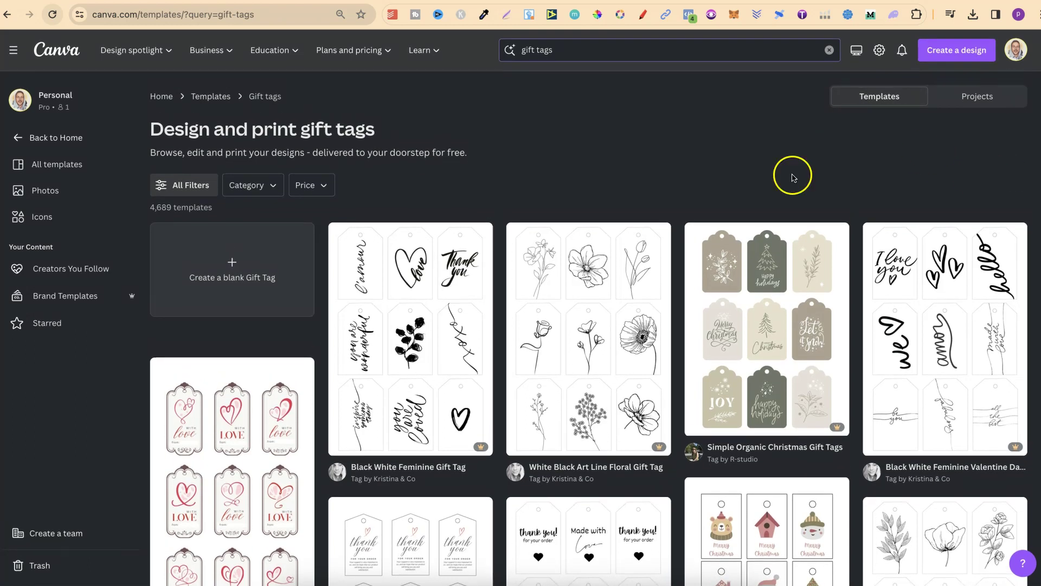
left_click(272, 186)
left_click(320, 187)
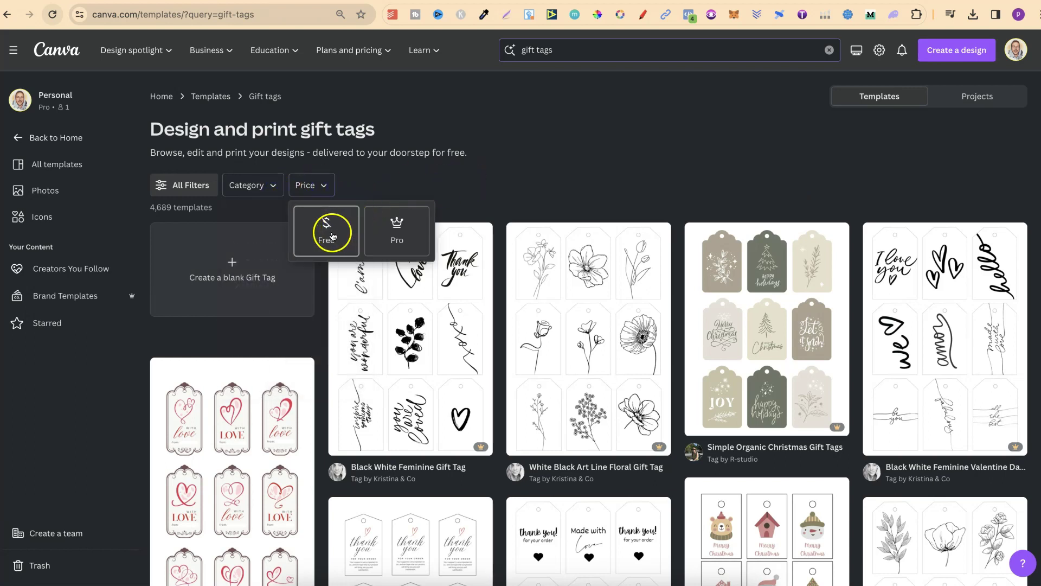
left_click(525, 197)
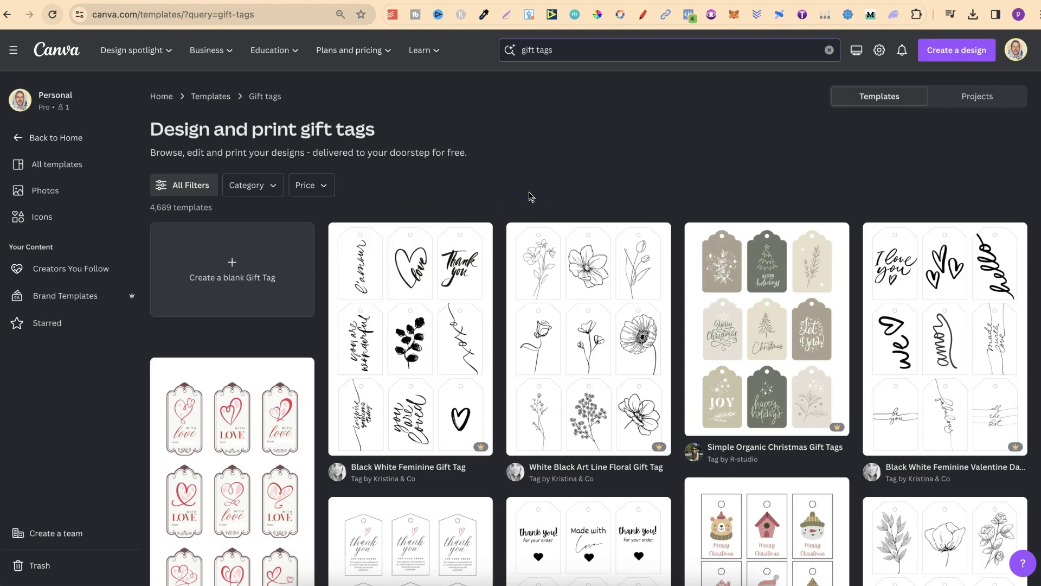
scroll(531, 196, "down", 5)
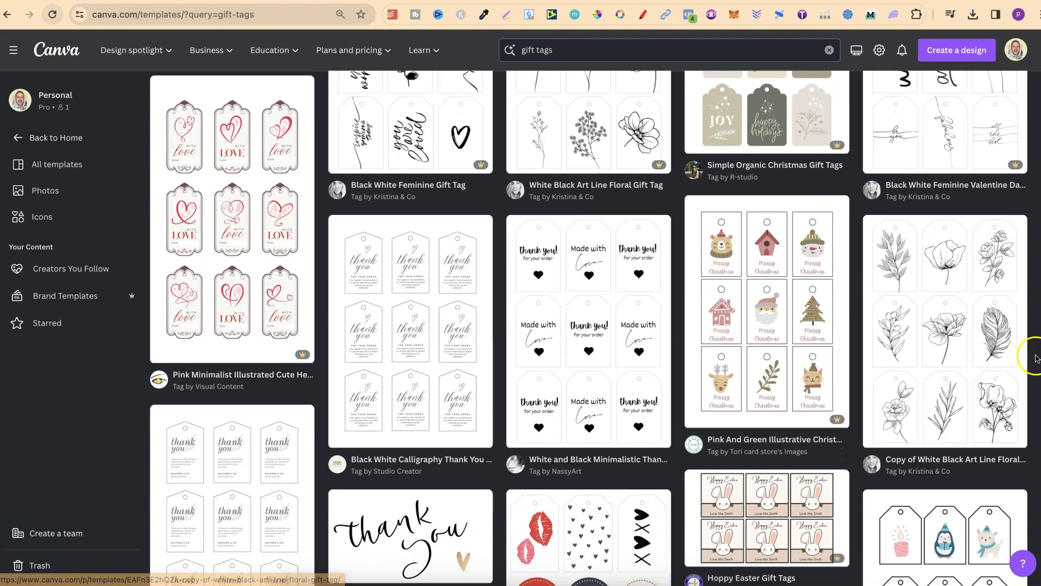
scroll(1035, 355, "down", 2)
scroll(1035, 358, "down", 5)
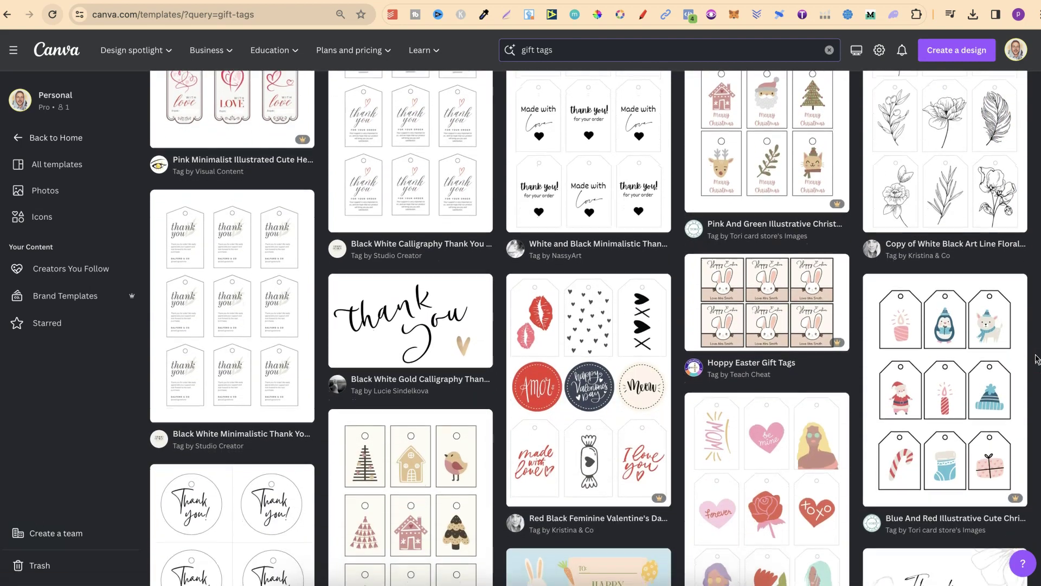
scroll(1036, 358, "down", 7)
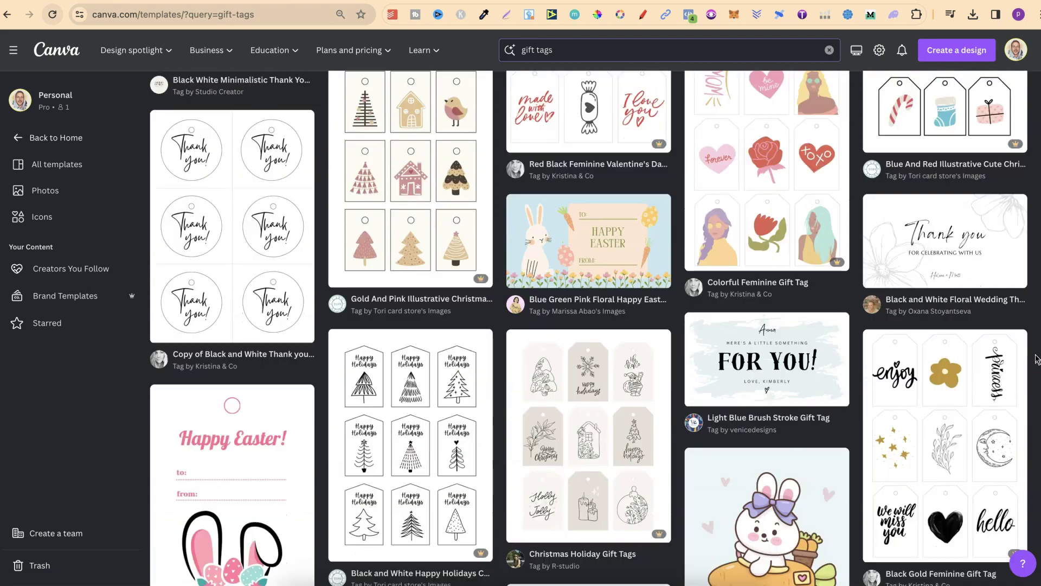
scroll(1037, 359, "down", 7)
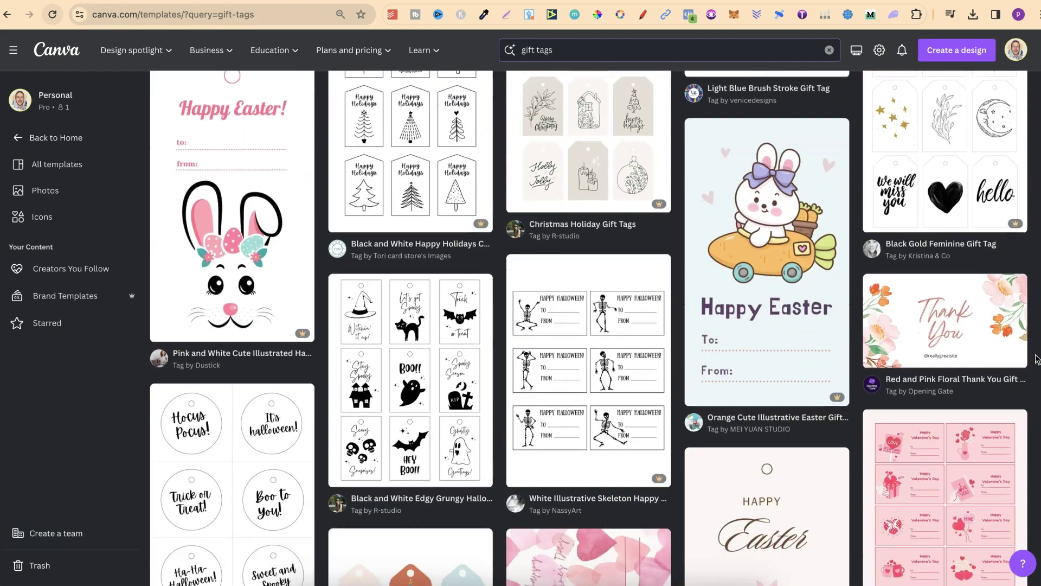
scroll(1036, 359, "down", 3)
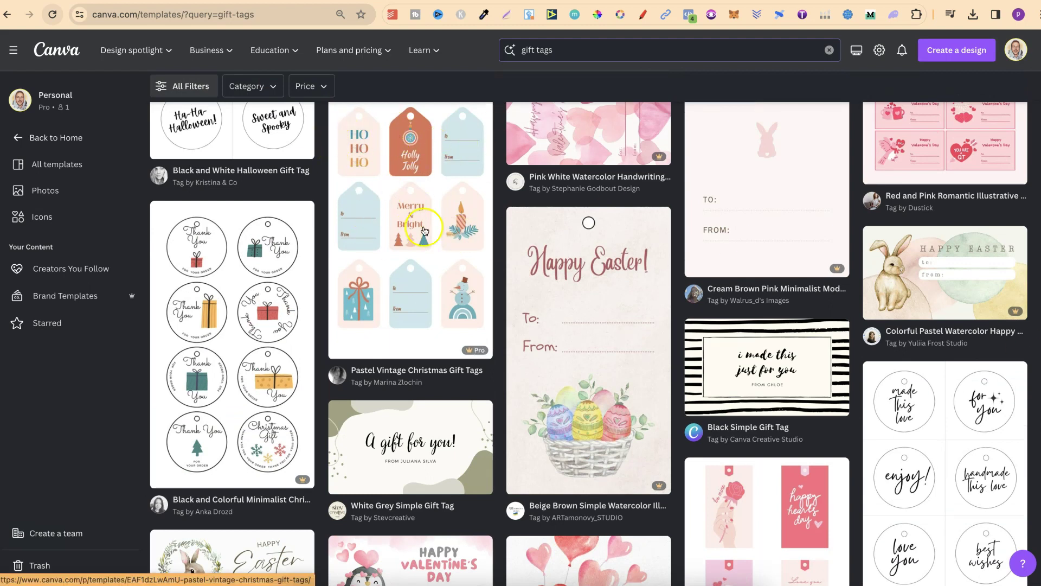
scroll(1032, 353, "up", 1)
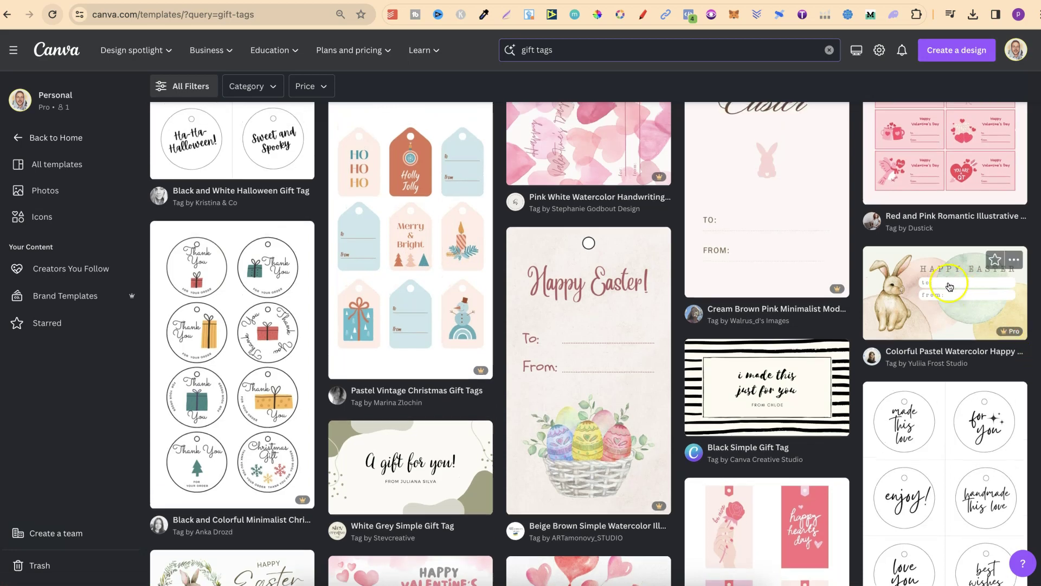
scroll(1033, 390, "down", 4)
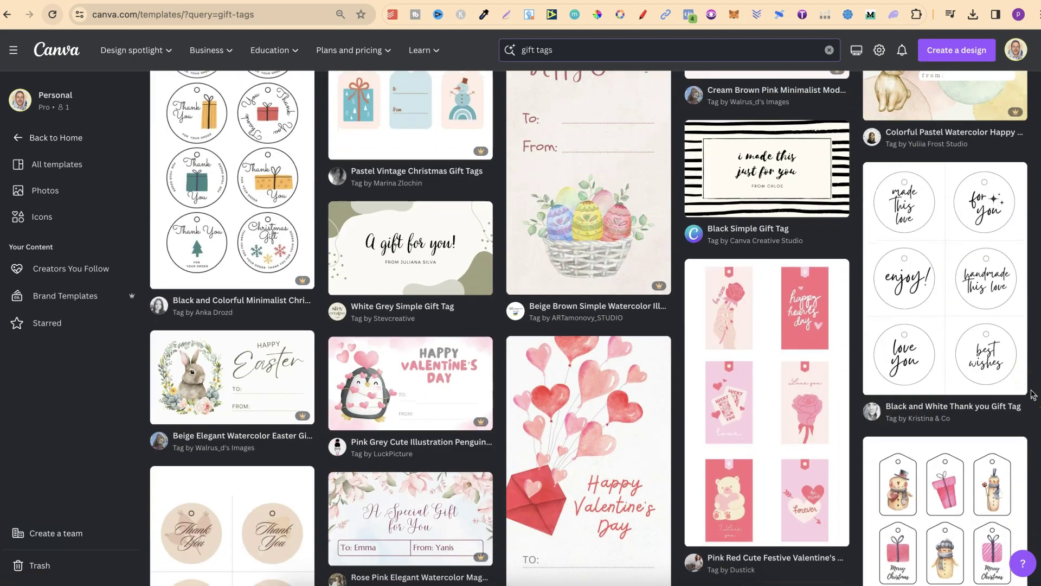
scroll(1033, 395, "down", 20)
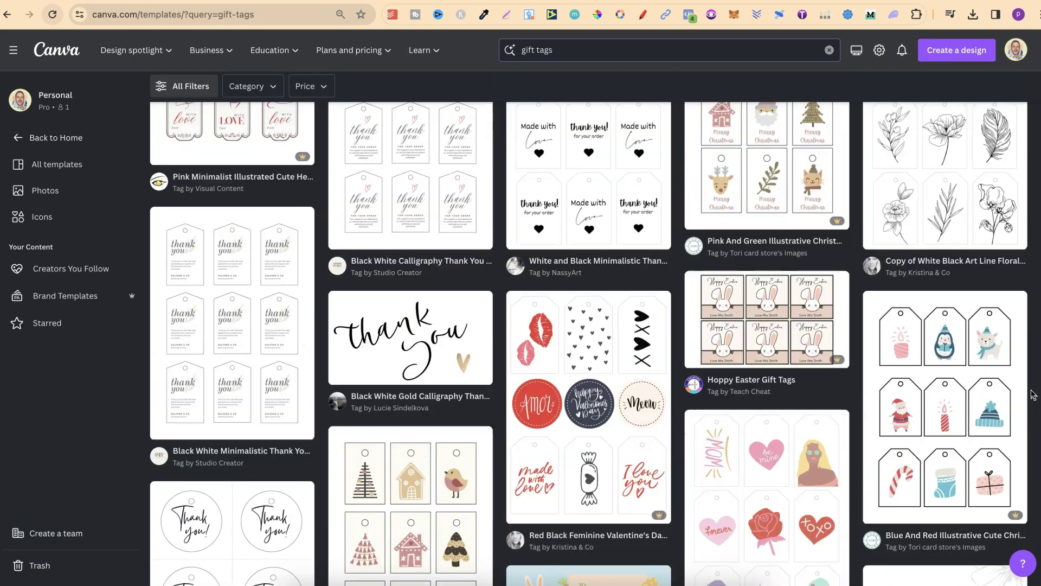
scroll(1033, 394, "up", 20)
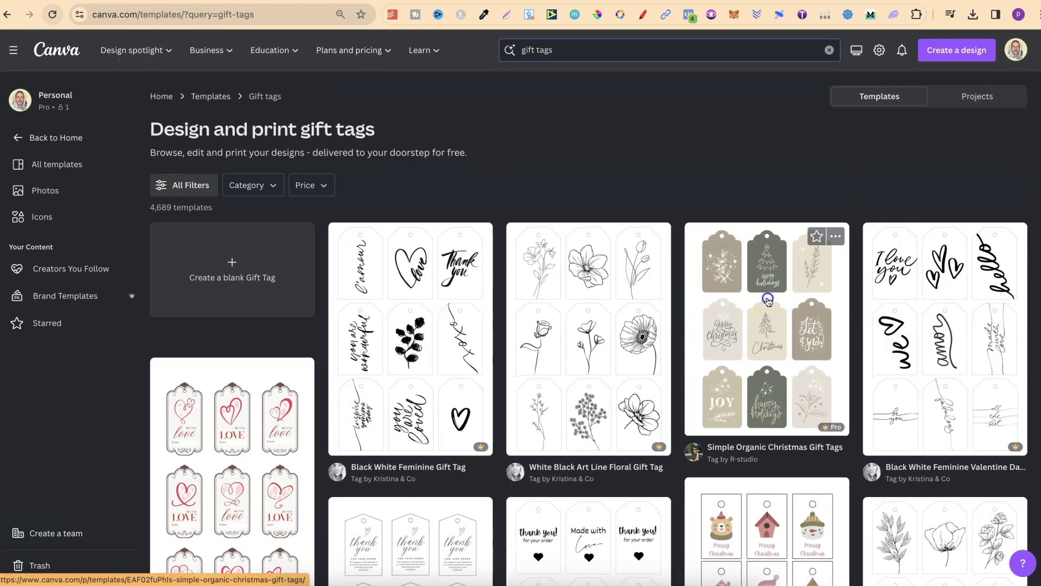
Step: Preview the Simple Organic Christmas Gift Tags template, browse similar designs, then open it for customizing
left_click(768, 300)
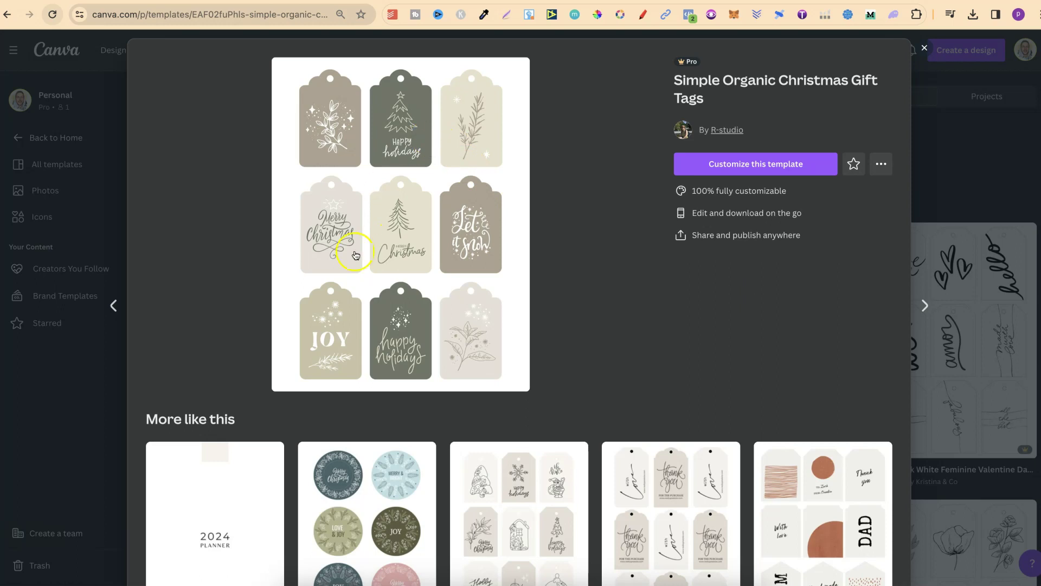
scroll(727, 323, "down", 4)
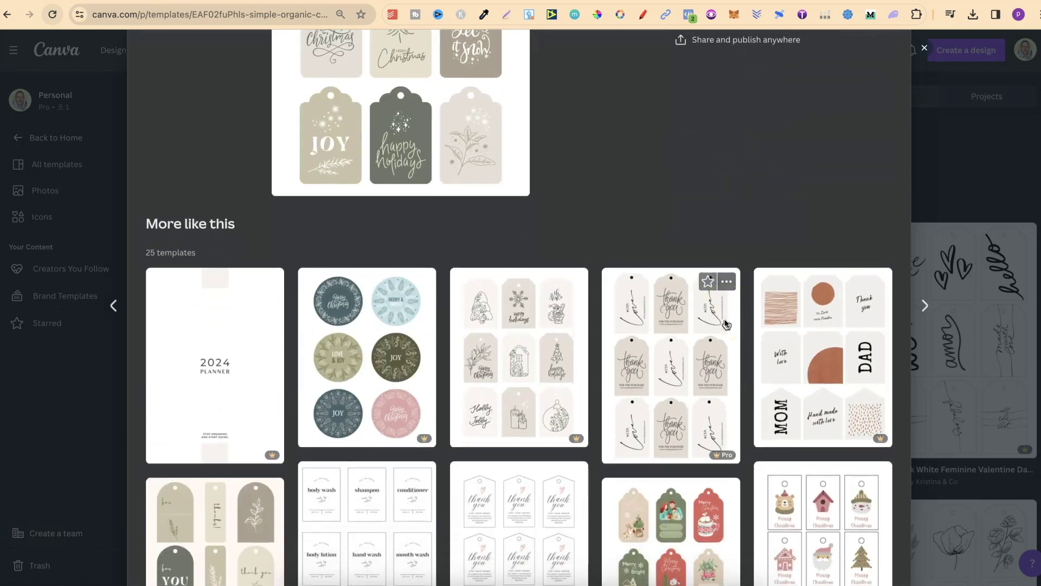
scroll(727, 324, "down", 1)
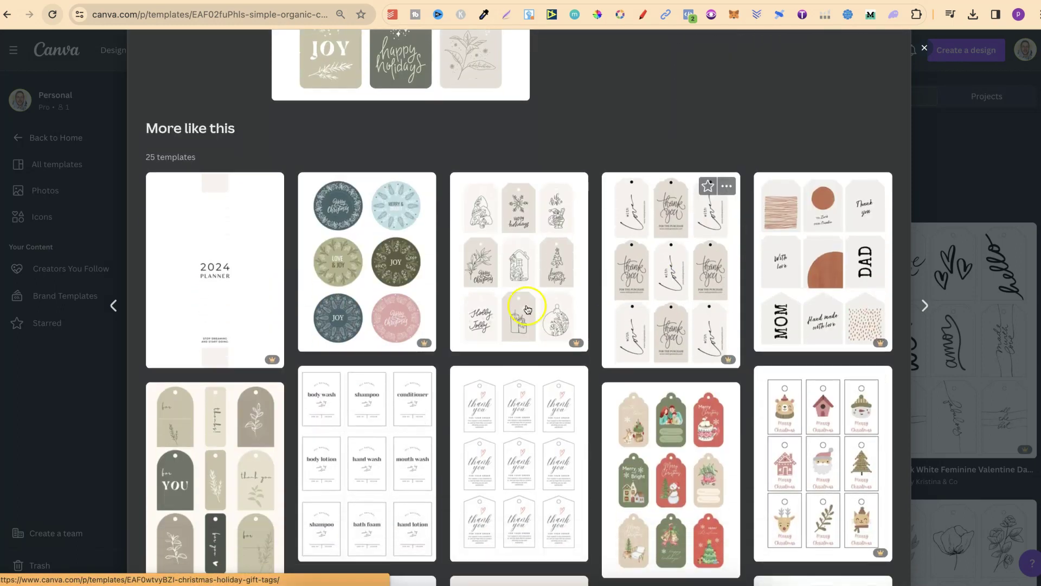
scroll(612, 300, "up", 4)
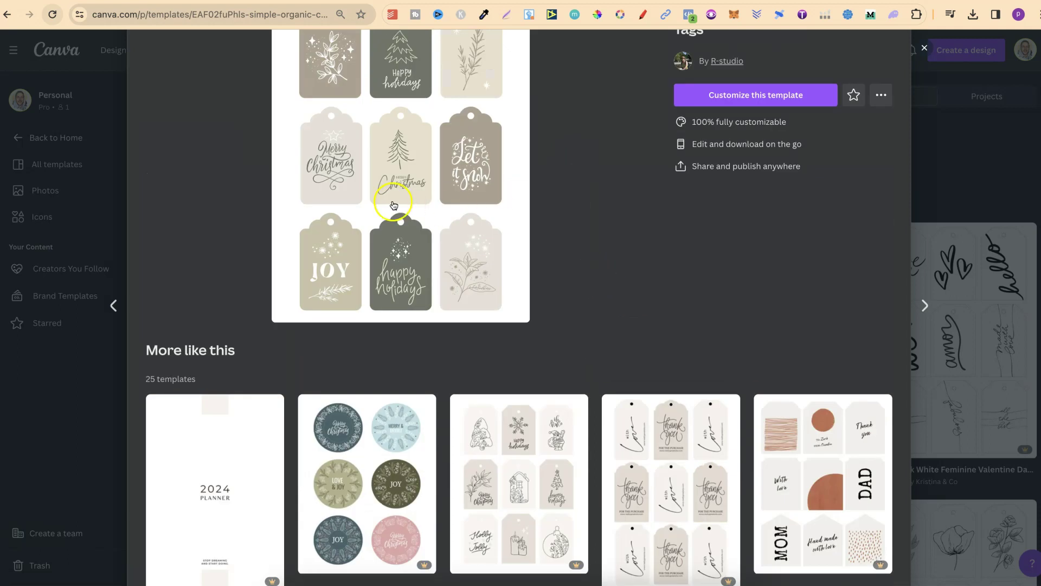
scroll(655, 276, "down", 6)
scroll(655, 277, "down", 5)
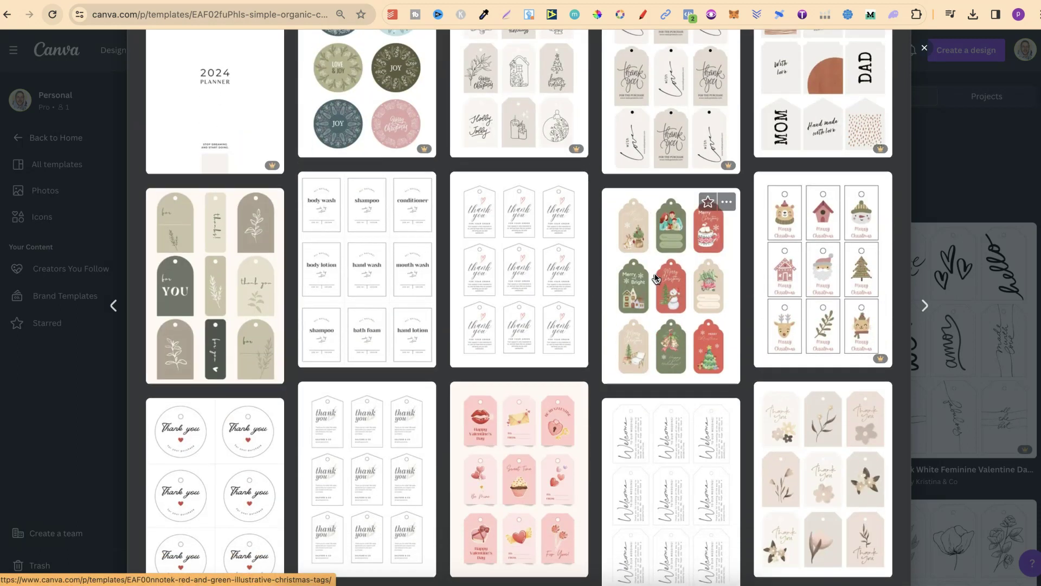
left_click(657, 275)
scroll(657, 276, "down", 3)
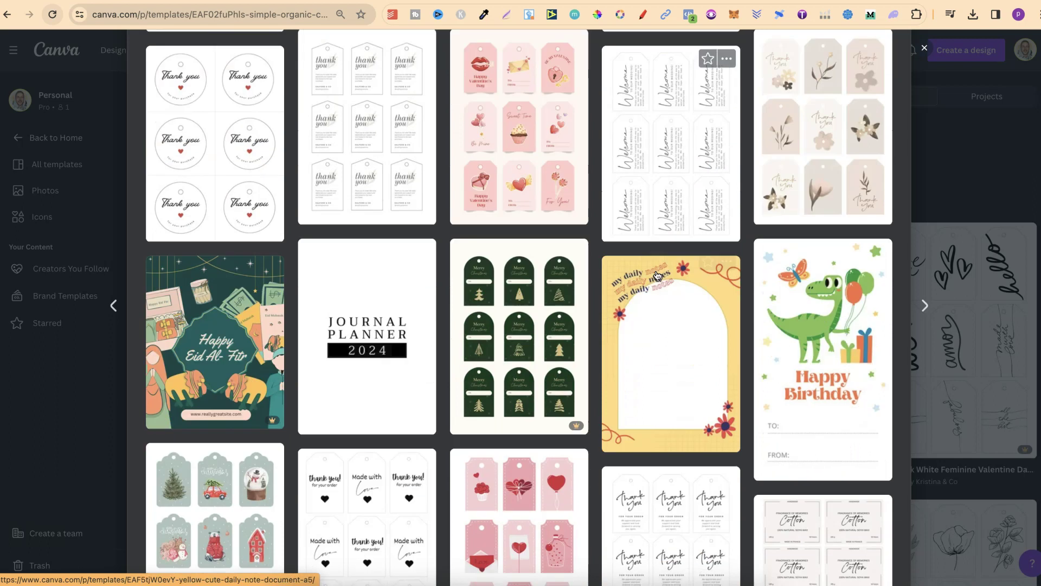
scroll(657, 276, "up", 15)
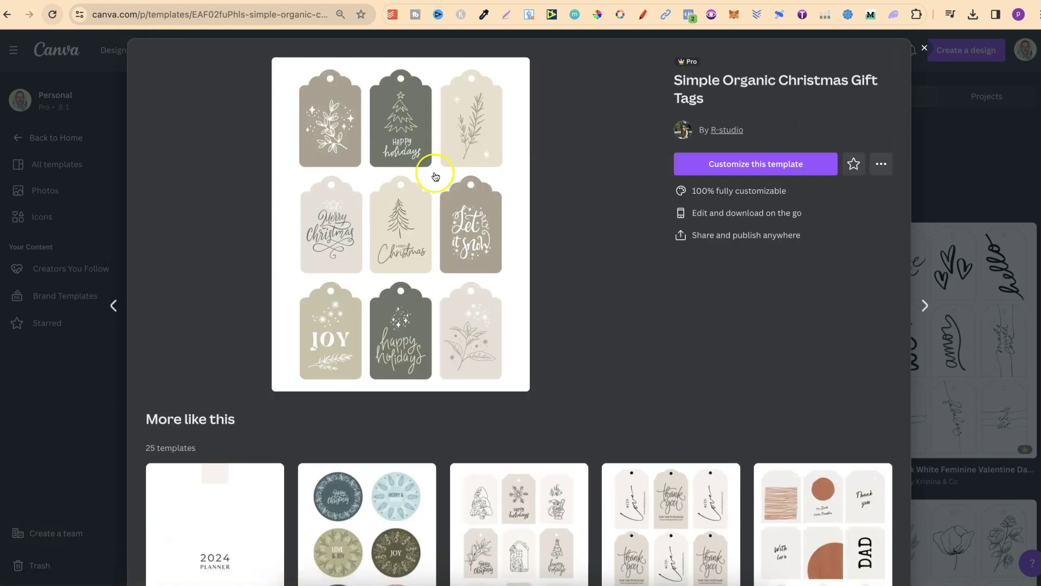
left_click(433, 179)
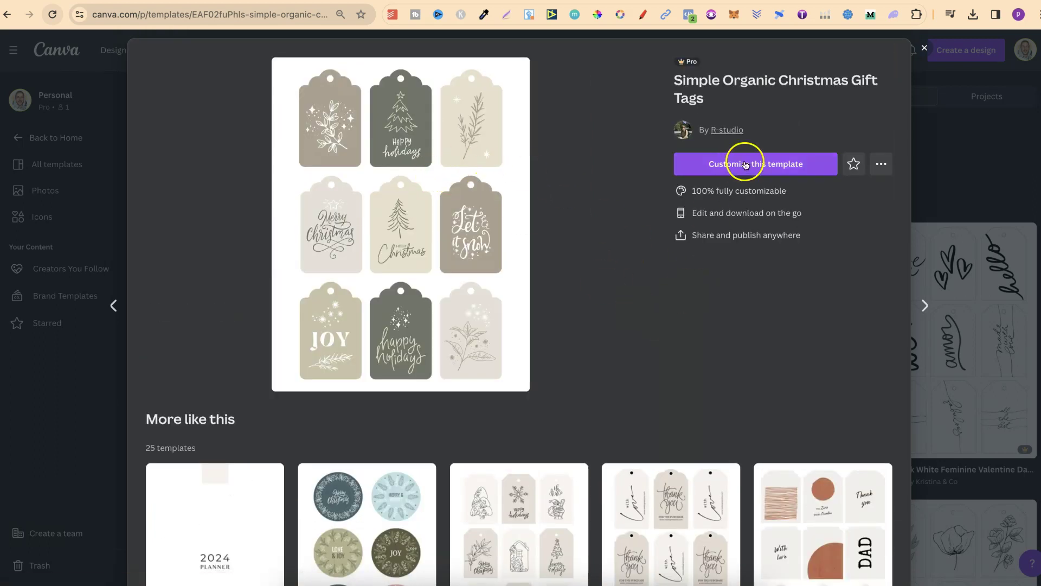
left_click(761, 167)
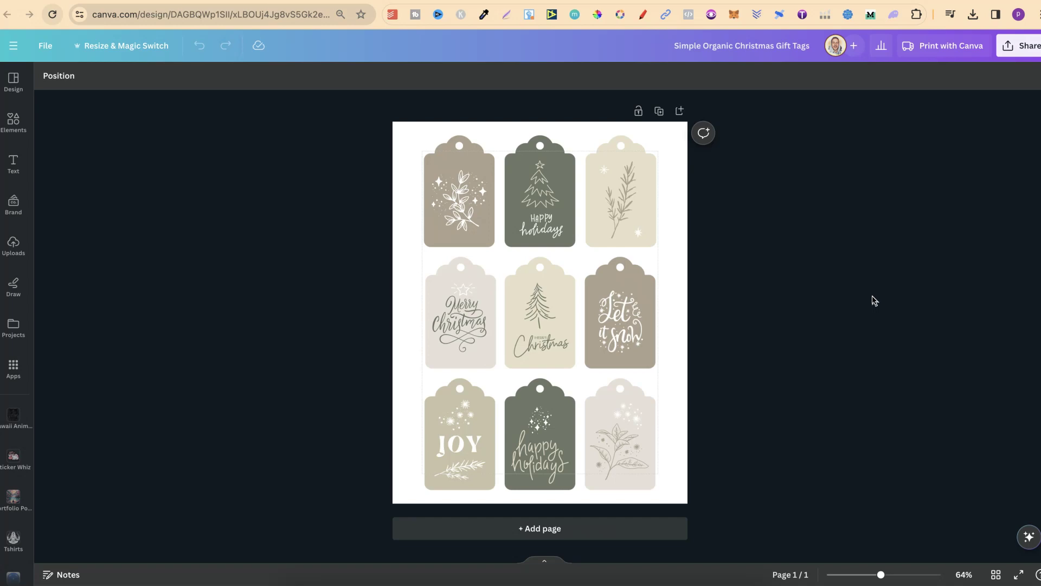
Step: Turn the top-left tag red, deepening it to #F40000 with the custom colour picker
left_click(483, 243)
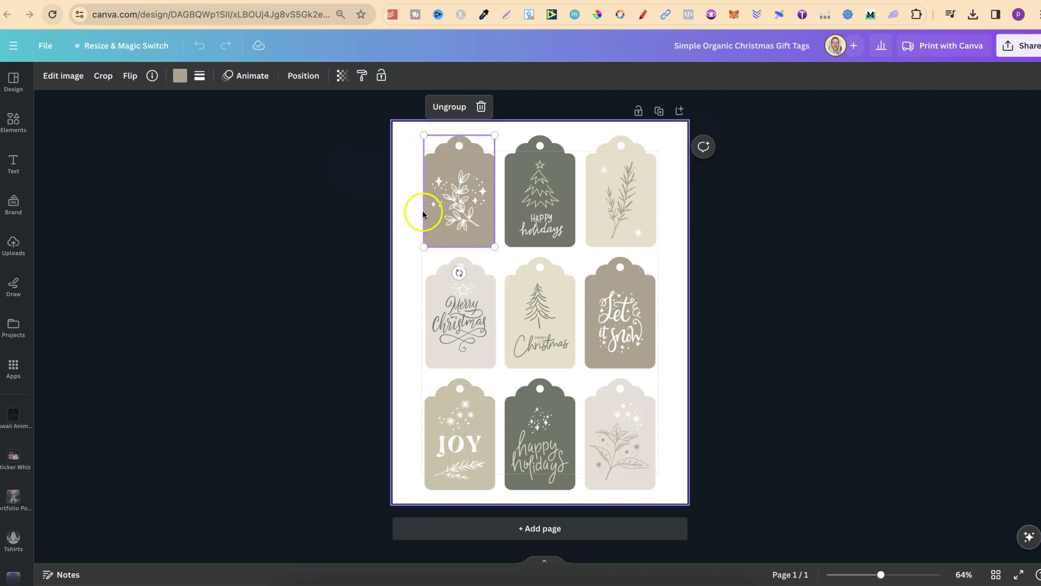
left_click(183, 76)
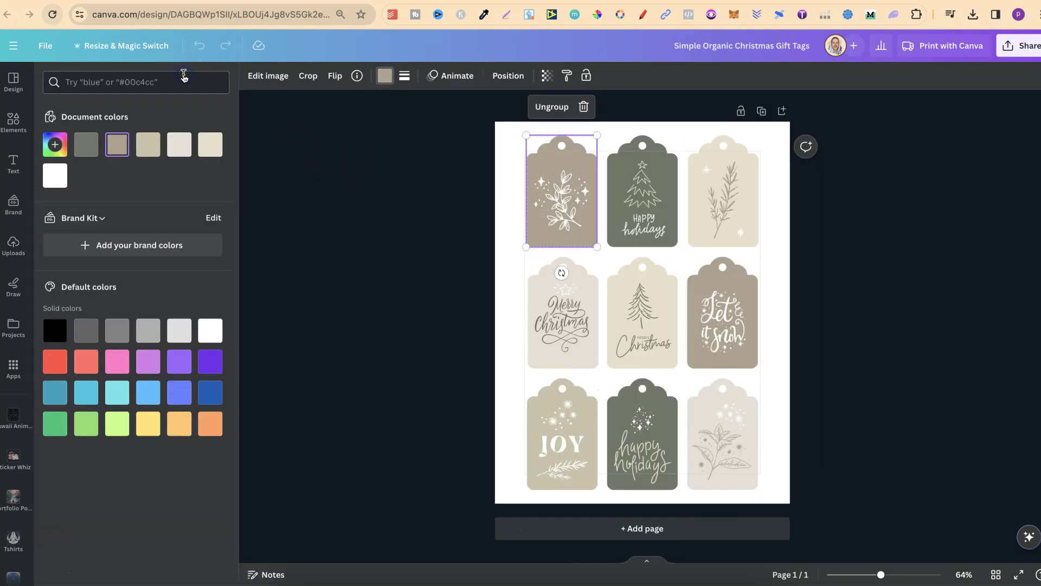
left_click(57, 361)
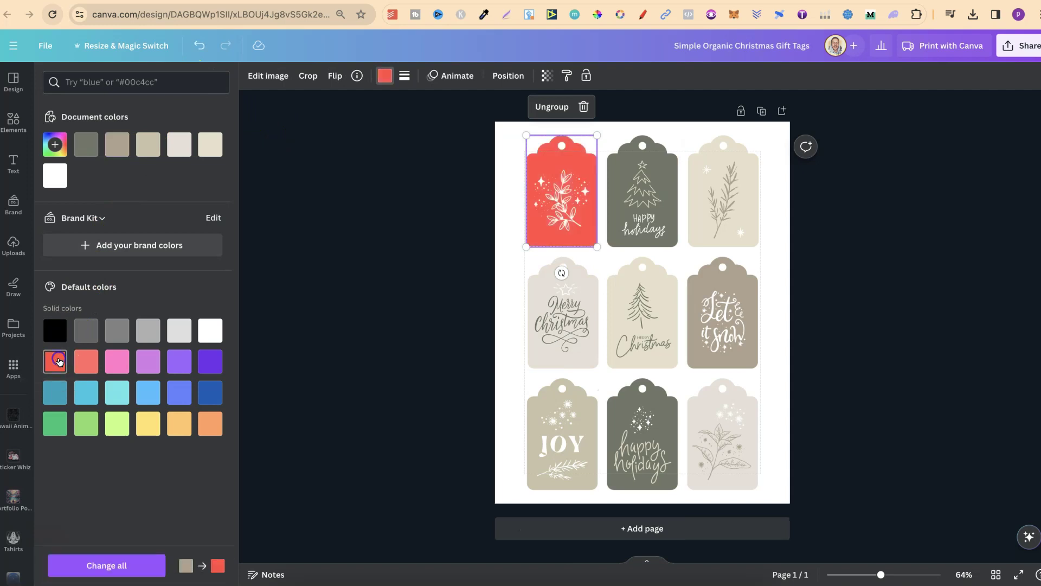
left_click(54, 147)
left_click_drag(179, 174, 225, 176)
left_click(339, 186)
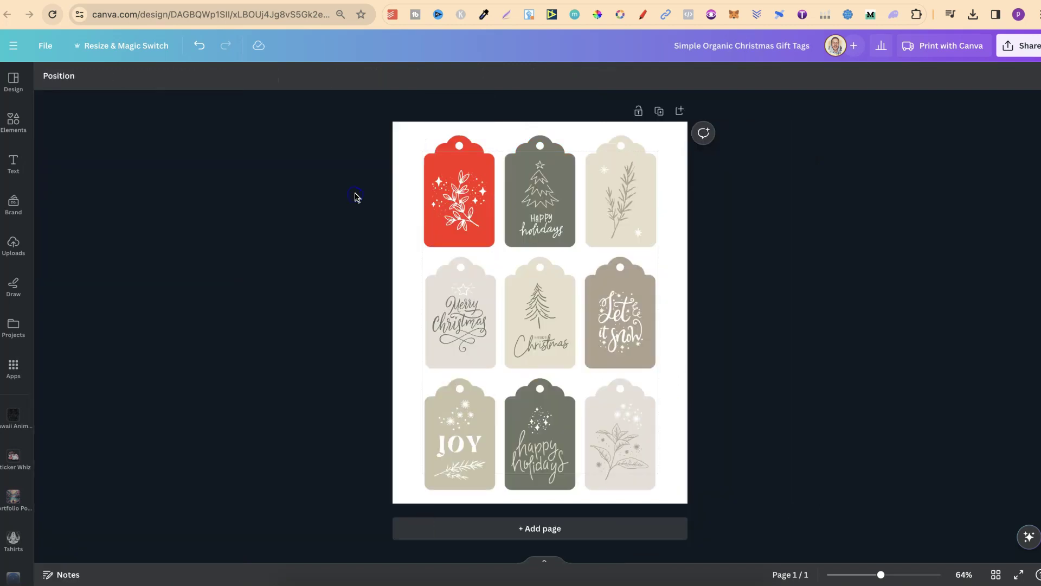
left_click(460, 175)
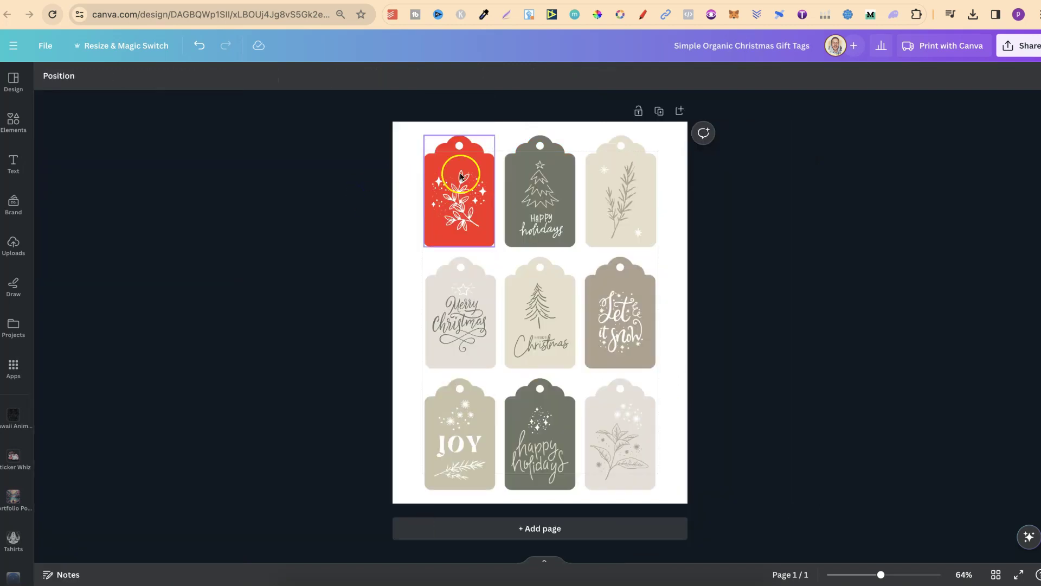
Step: Delete the 'happy holidays' lettering from the top-middle tag, keeping its tree artwork
left_click(539, 191)
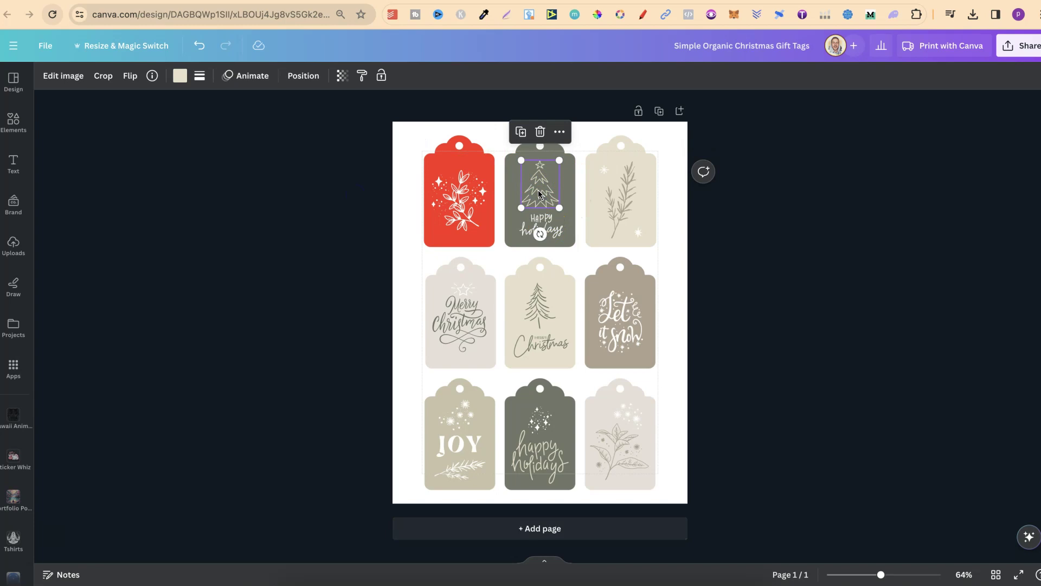
left_click(555, 232)
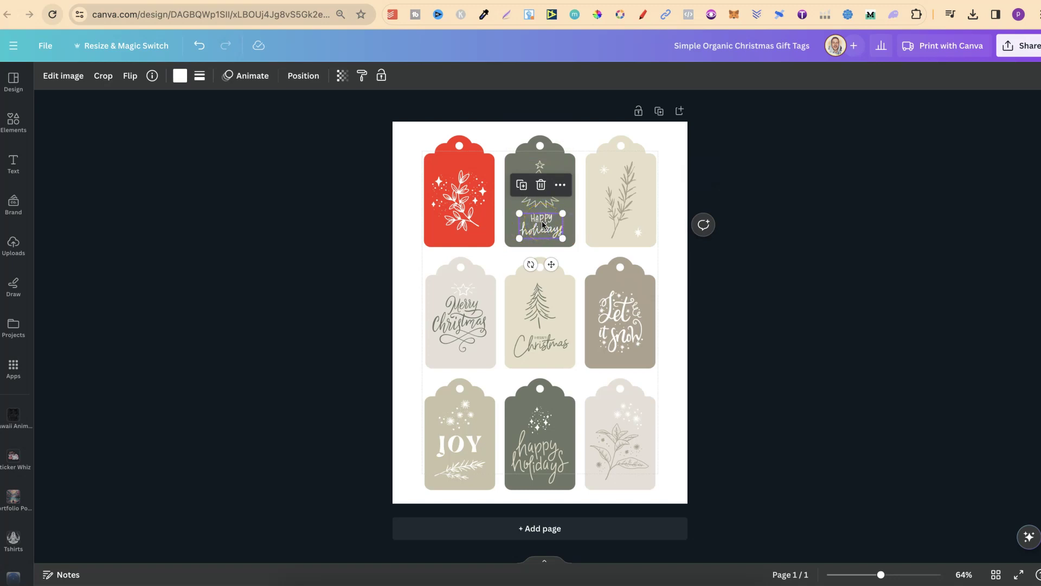
left_click(458, 331)
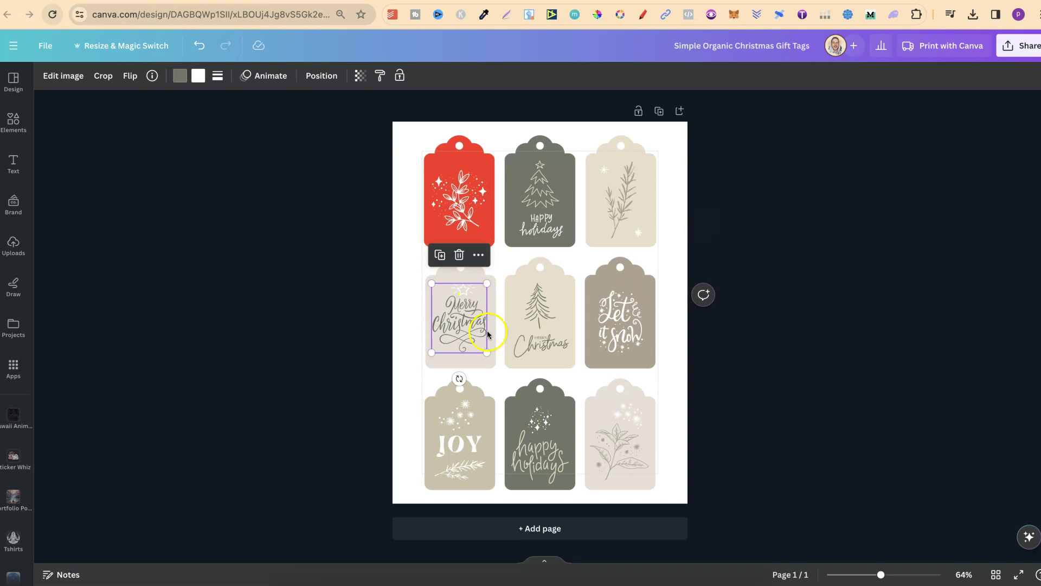
left_click(519, 347)
left_click(614, 323)
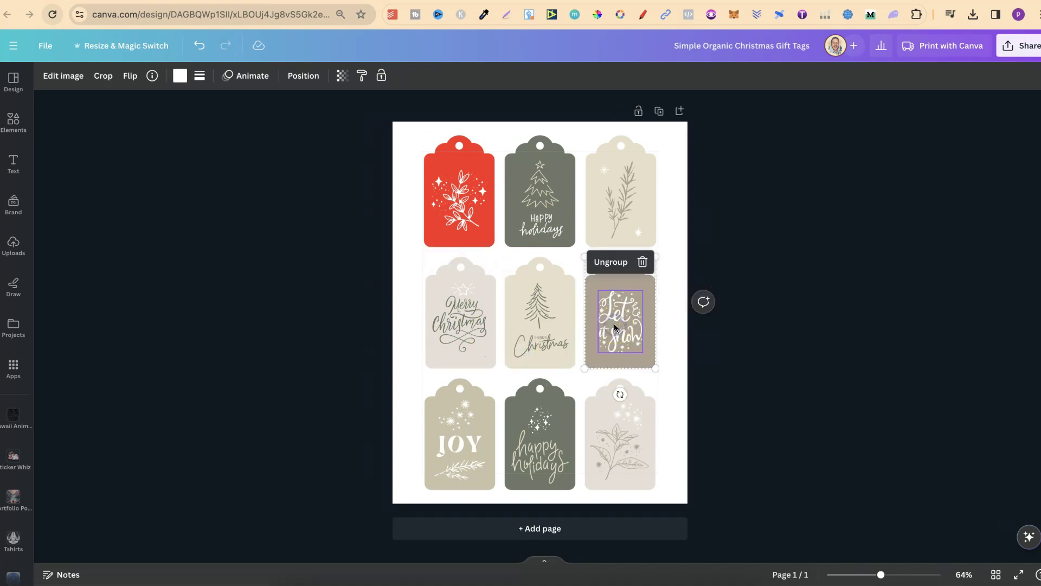
left_click(547, 455)
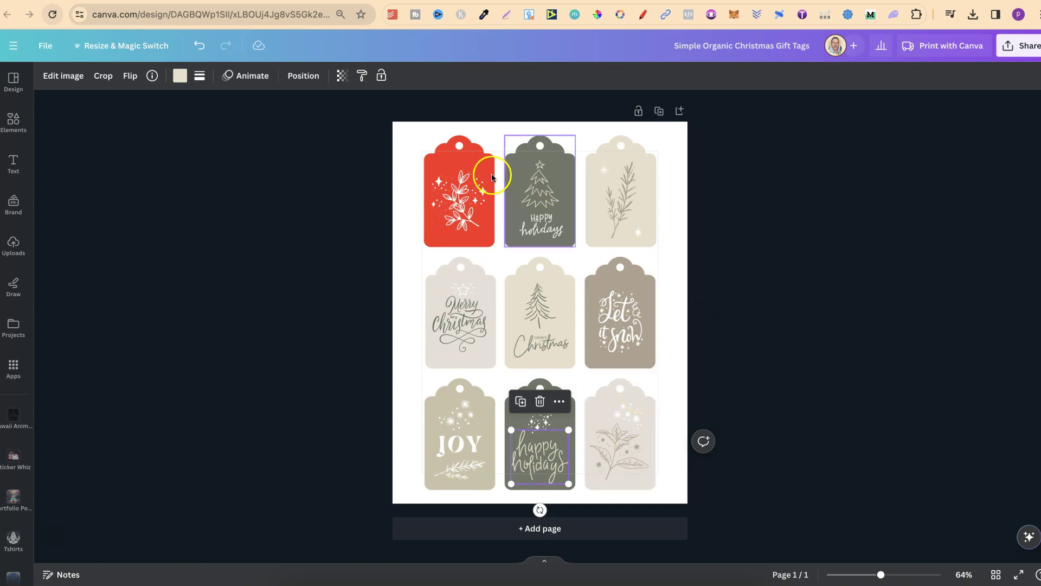
left_click(531, 227)
key("Delete")
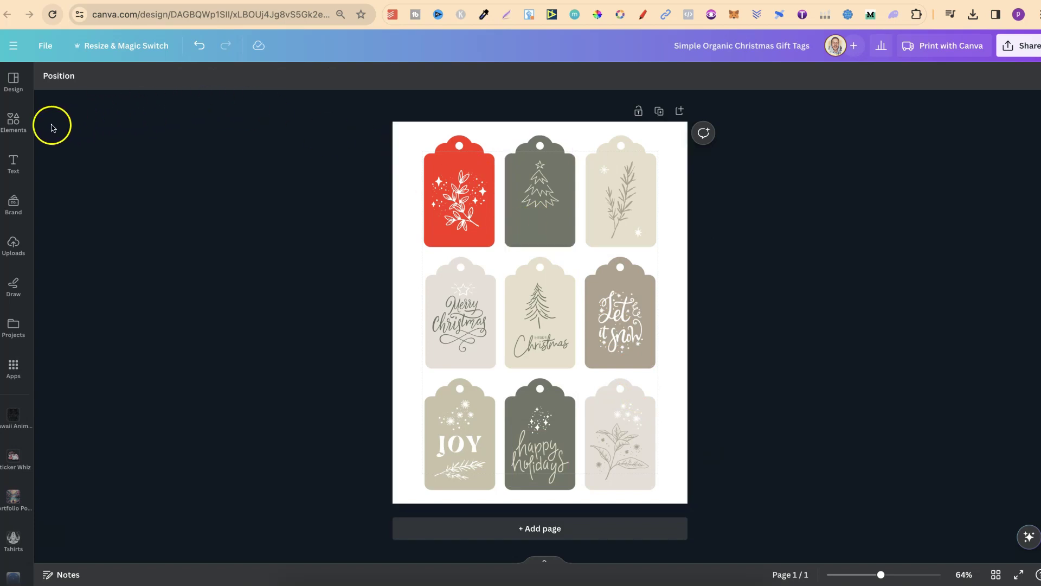
Step: Add a small heading reading 'Merry Christmas' beneath the tree on the top-middle tag
left_click(15, 161)
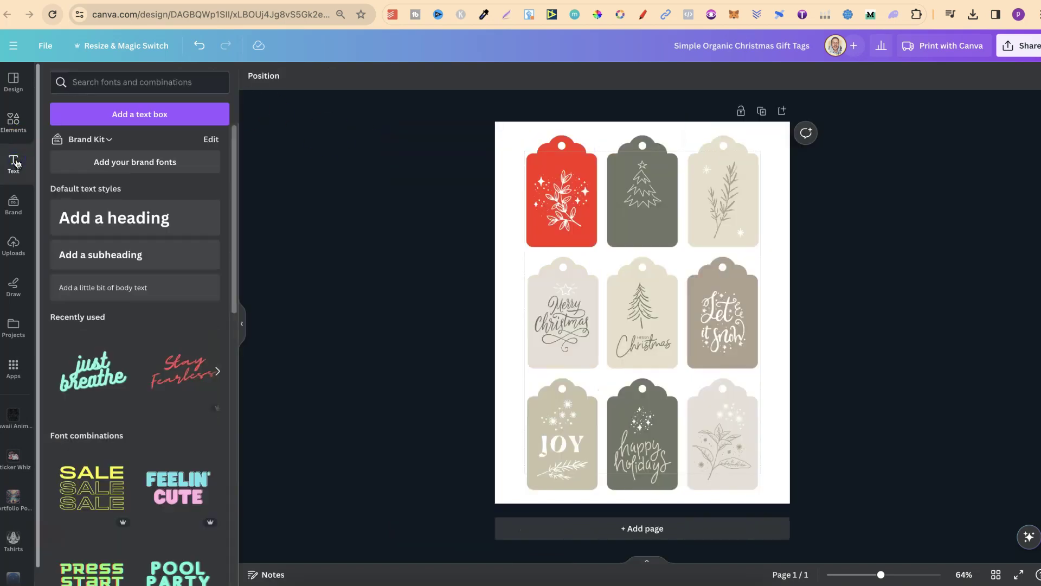
left_click(133, 225)
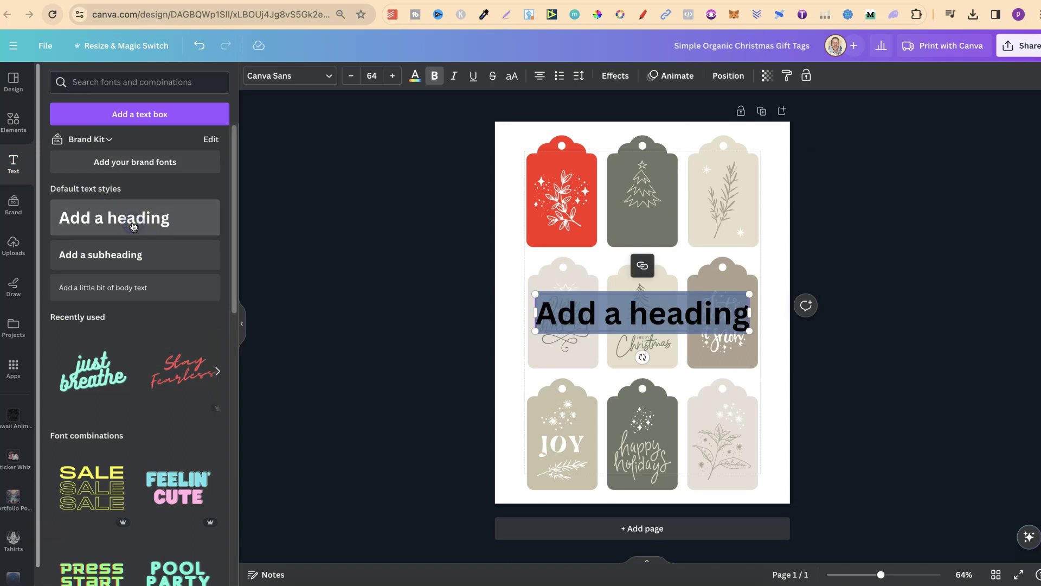
left_click_drag(749, 335, 654, 253)
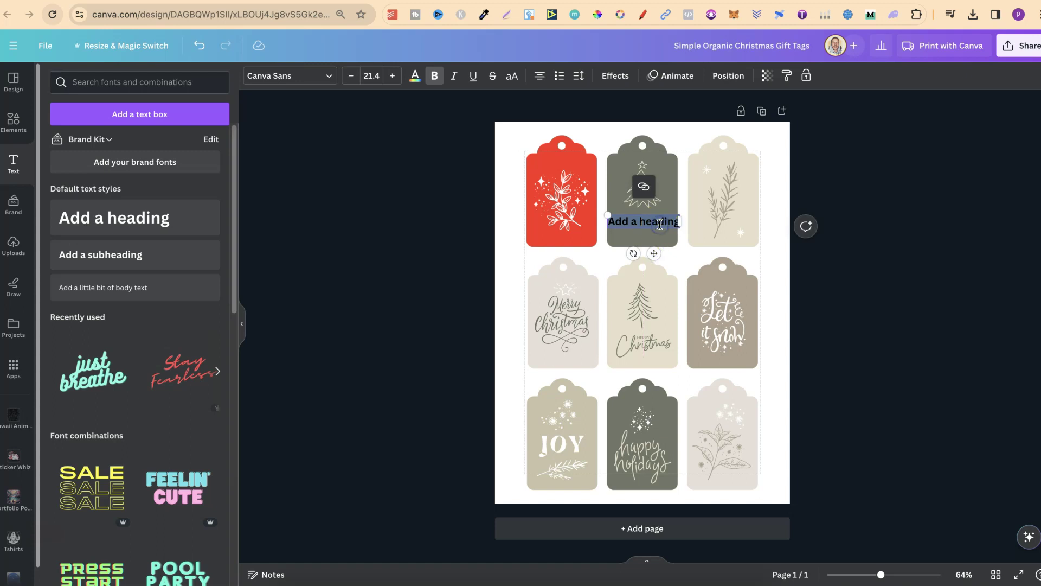
type("Merry Christmas")
left_click(898, 259)
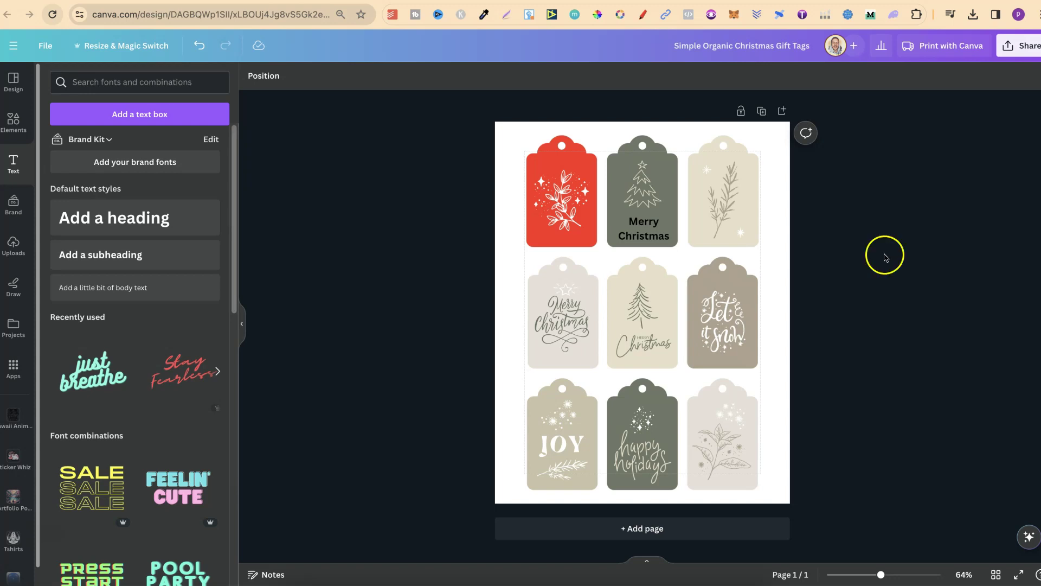
left_click(662, 238)
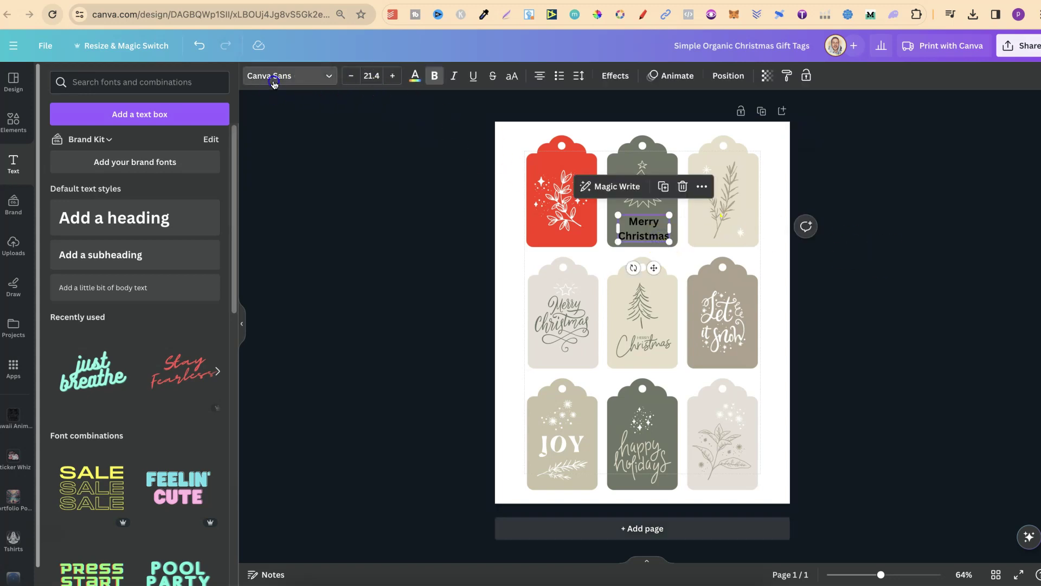
Step: Switch the Merry Christmas text to the Adsention script font and enlarge it
left_click(293, 76)
scroll(182, 318, "down", 7)
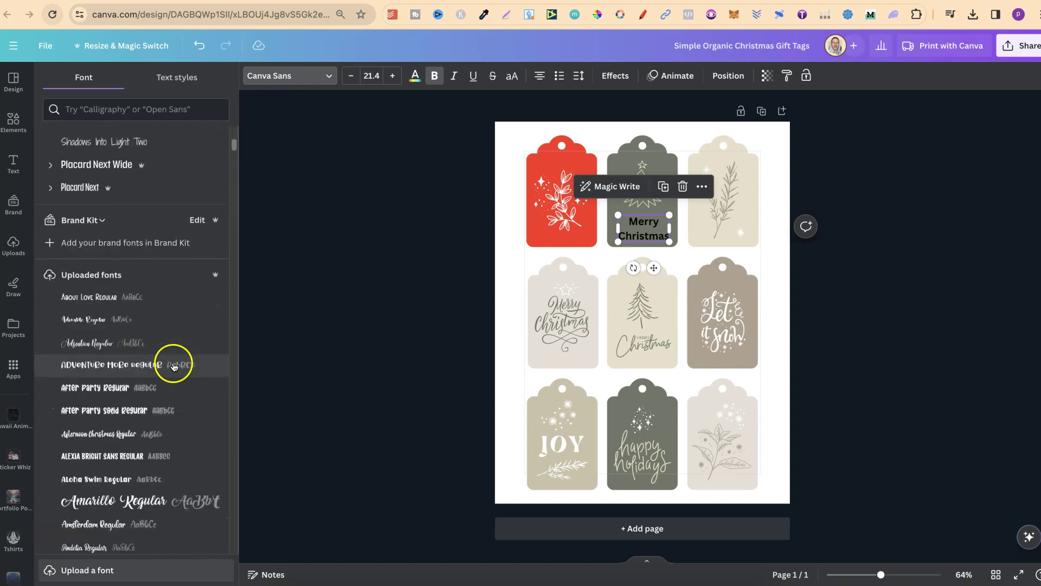
left_click(147, 265)
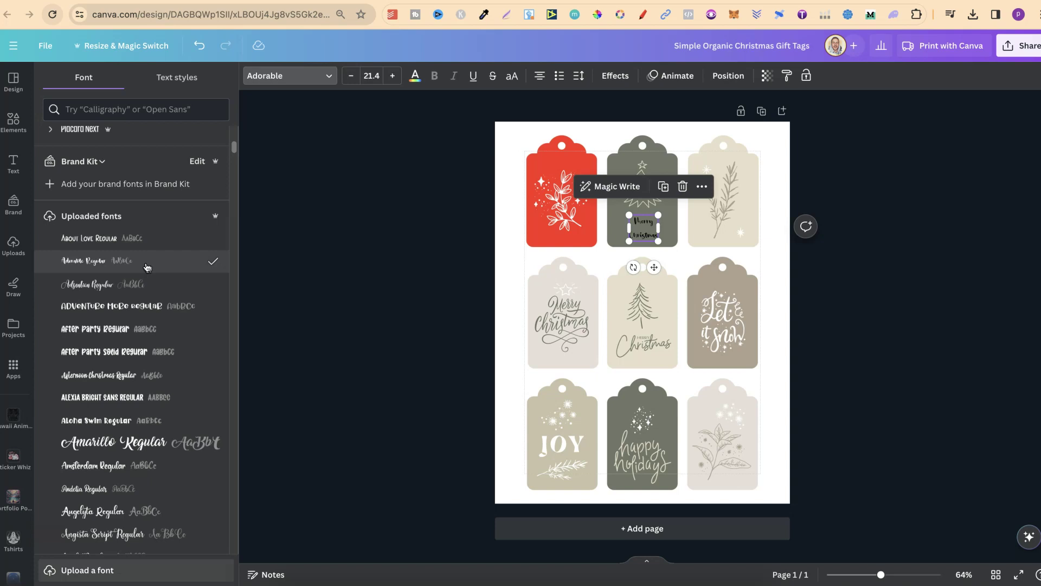
left_click(133, 283)
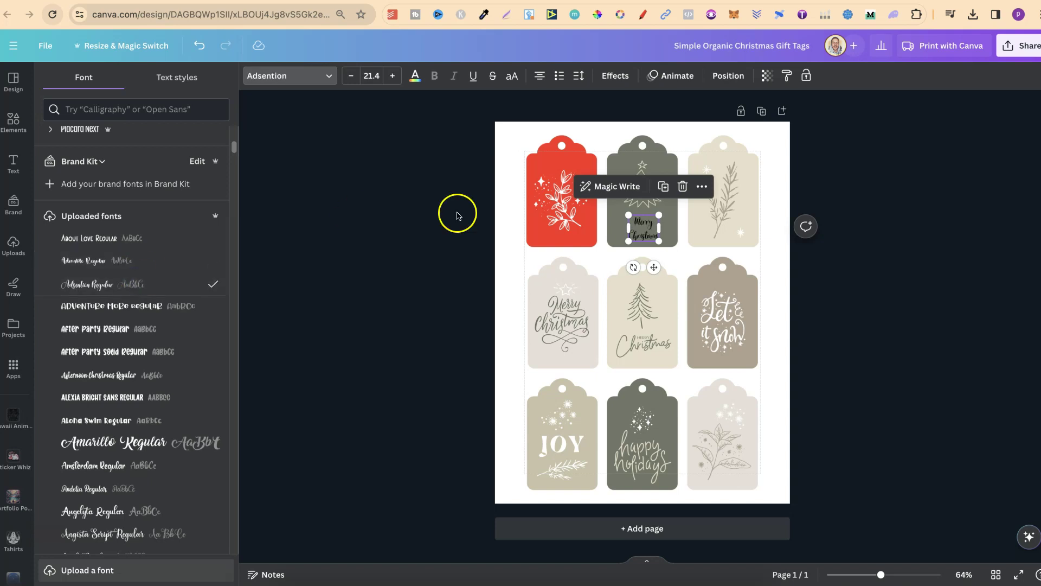
left_click_drag(659, 215, 679, 201)
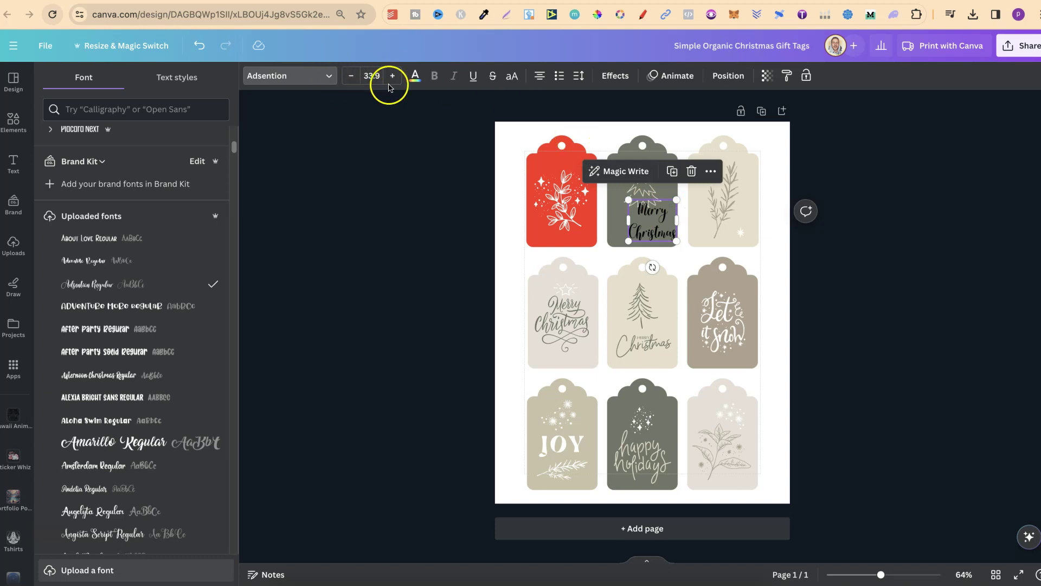
Step: Make the text white at size 27.3 and tighten its line spacing from 1.4 to 1
left_click(415, 76)
left_click(114, 175)
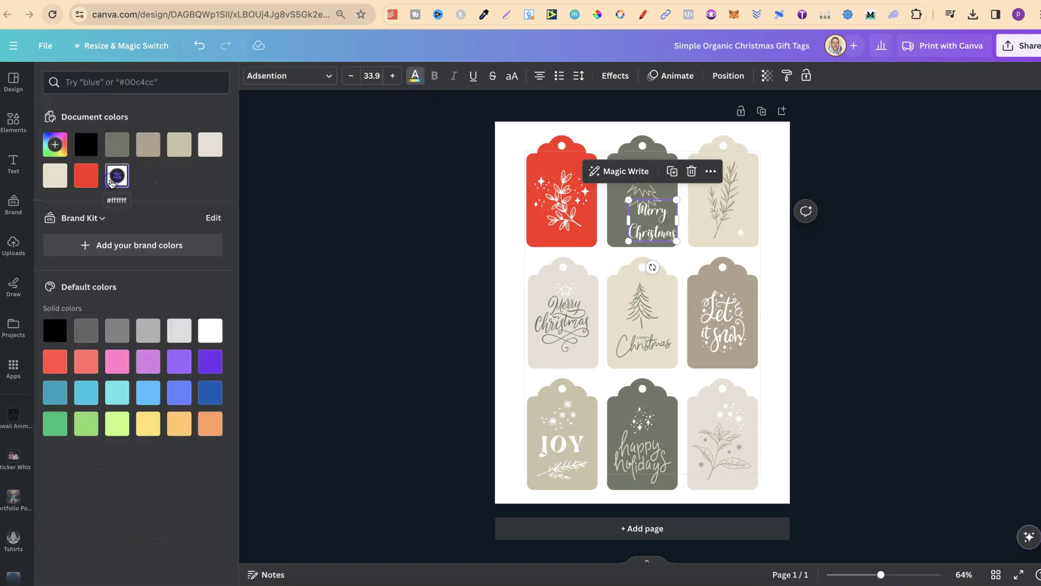
left_click_drag(677, 200, 672, 207)
left_click(643, 232)
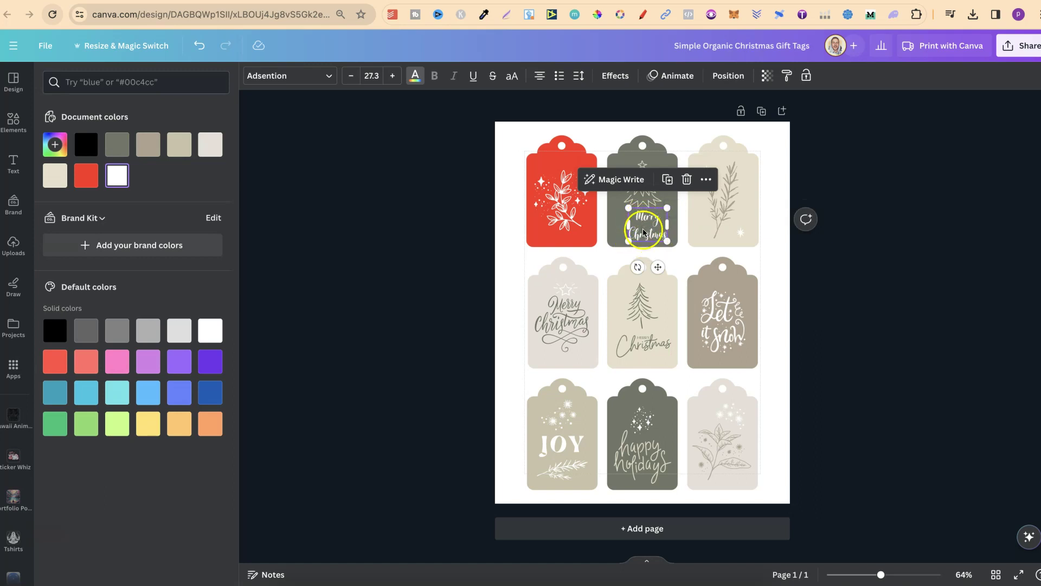
left_click(577, 77)
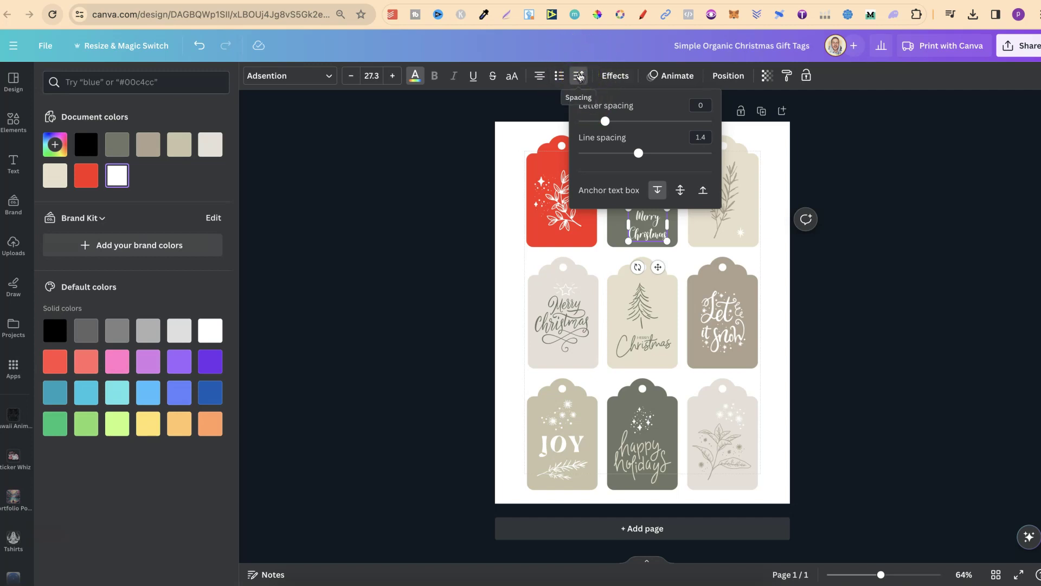
left_click(579, 77)
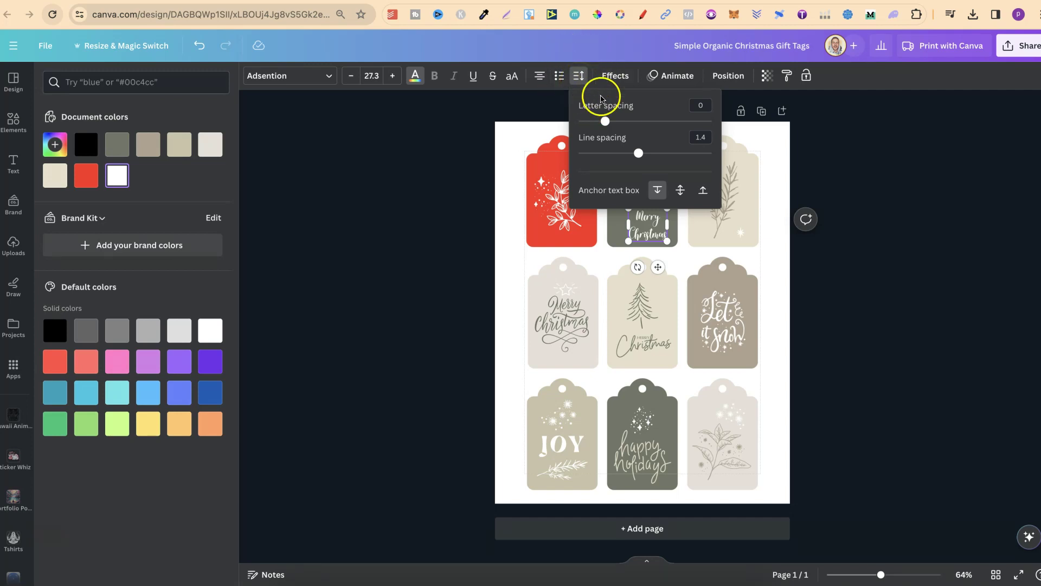
left_click_drag(635, 155, 612, 154)
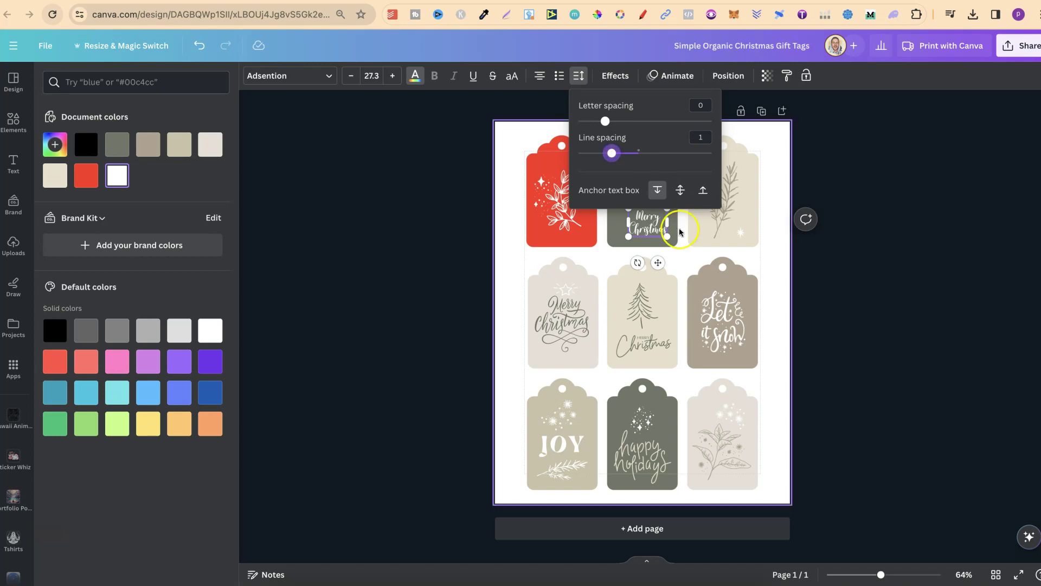
Step: Enlarge the Merry Christmas text to 30.7 and nudge it into place
left_click(846, 298)
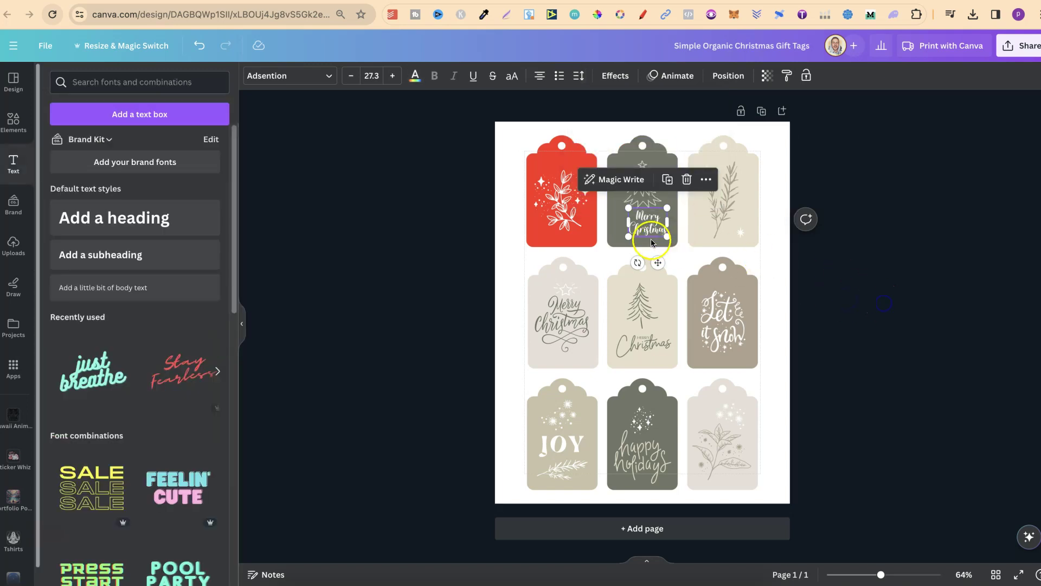
left_click_drag(628, 237, 644, 263)
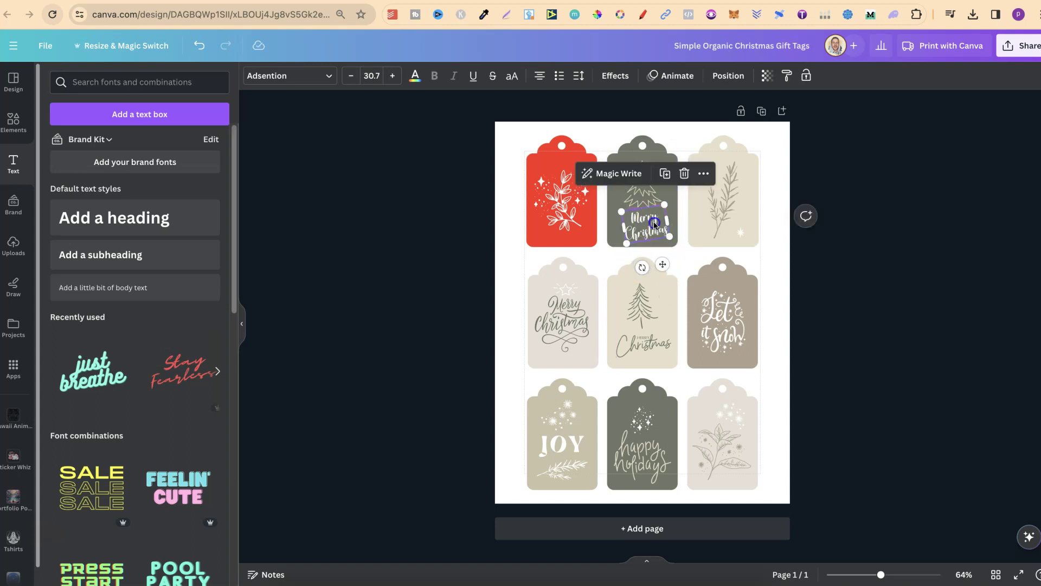
left_click_drag(652, 224, 652, 223)
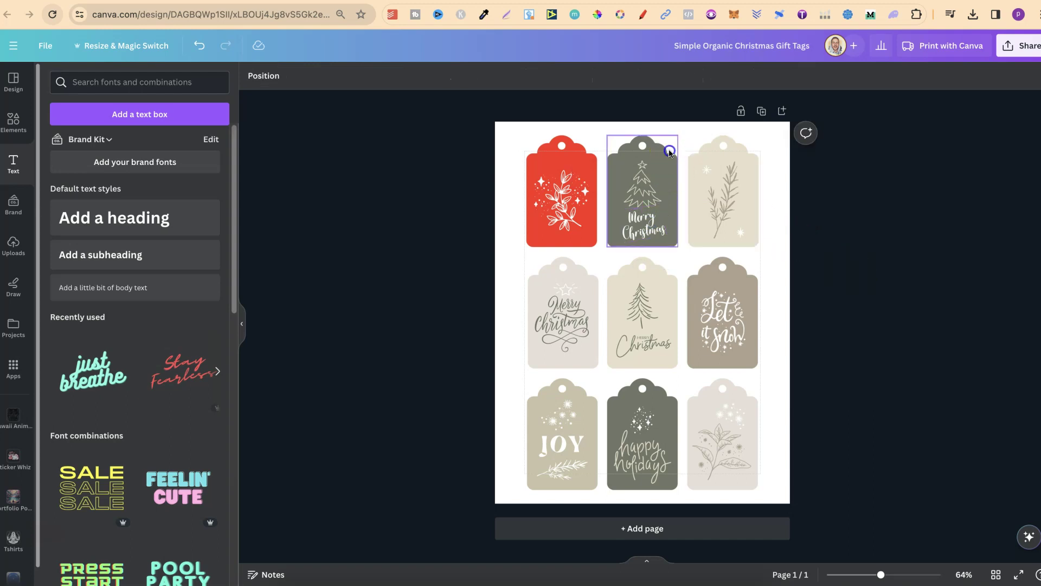
Step: Change the top-middle tag's background from sage to bright green
left_click(670, 153)
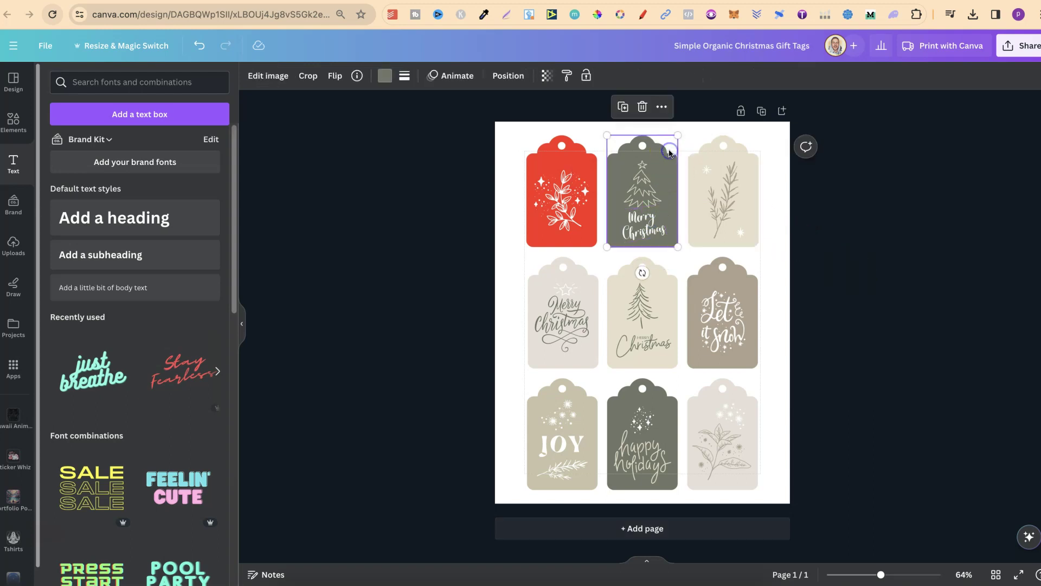
left_click(386, 77)
left_click(89, 427)
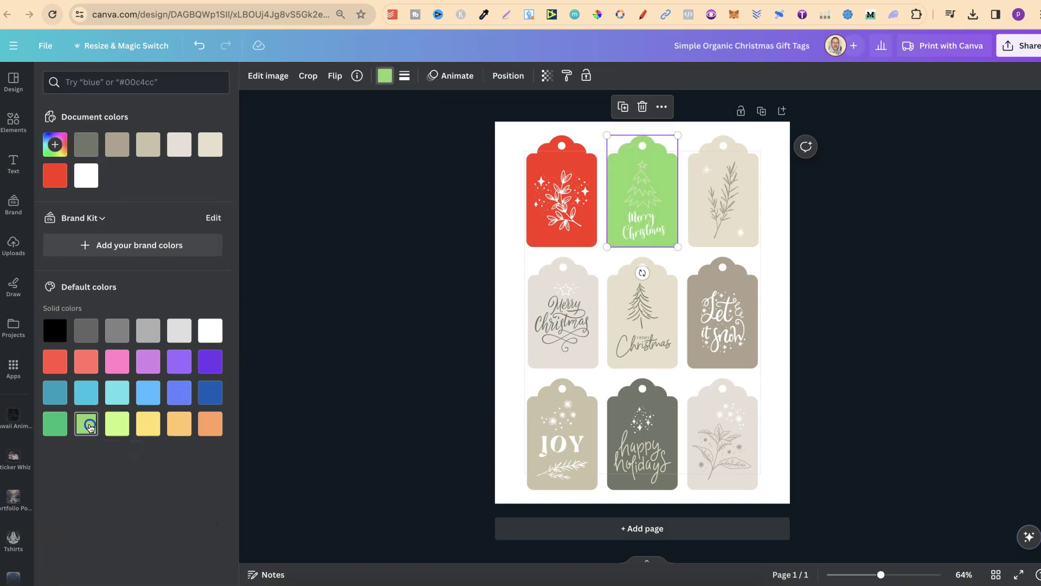
left_click(54, 424)
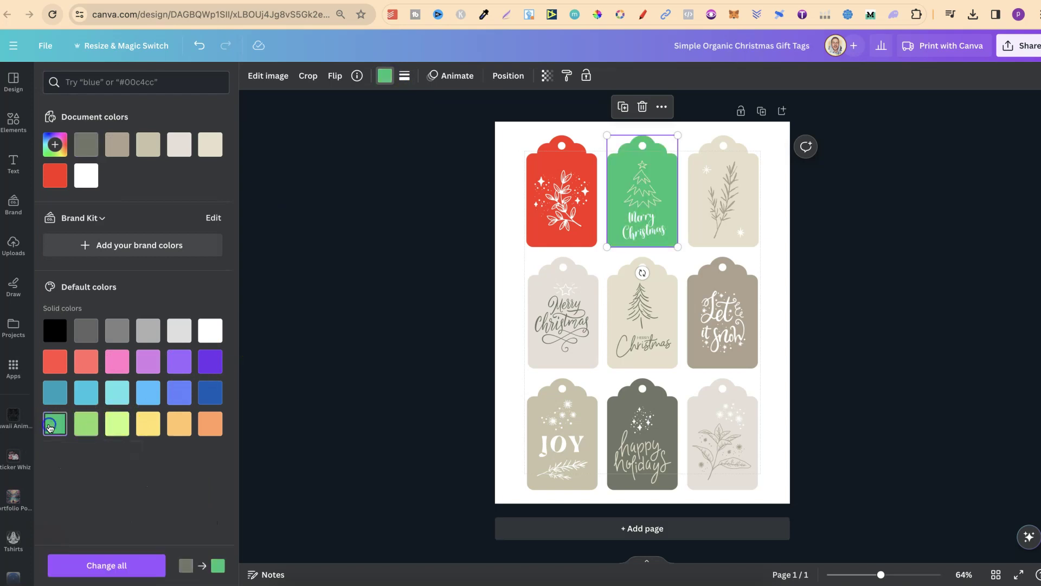
left_click(872, 324)
left_click(872, 324)
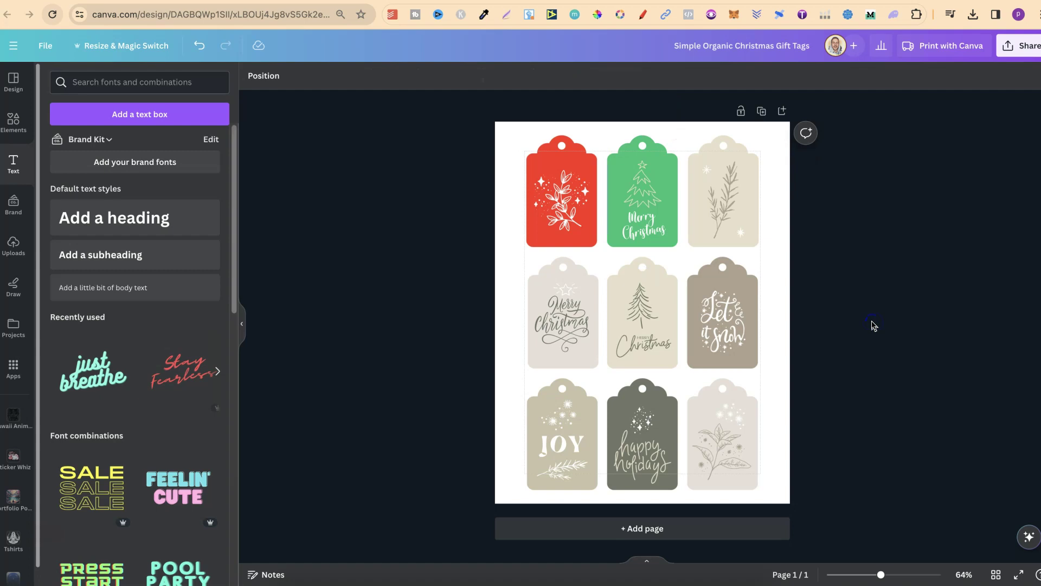
left_click(999, 284)
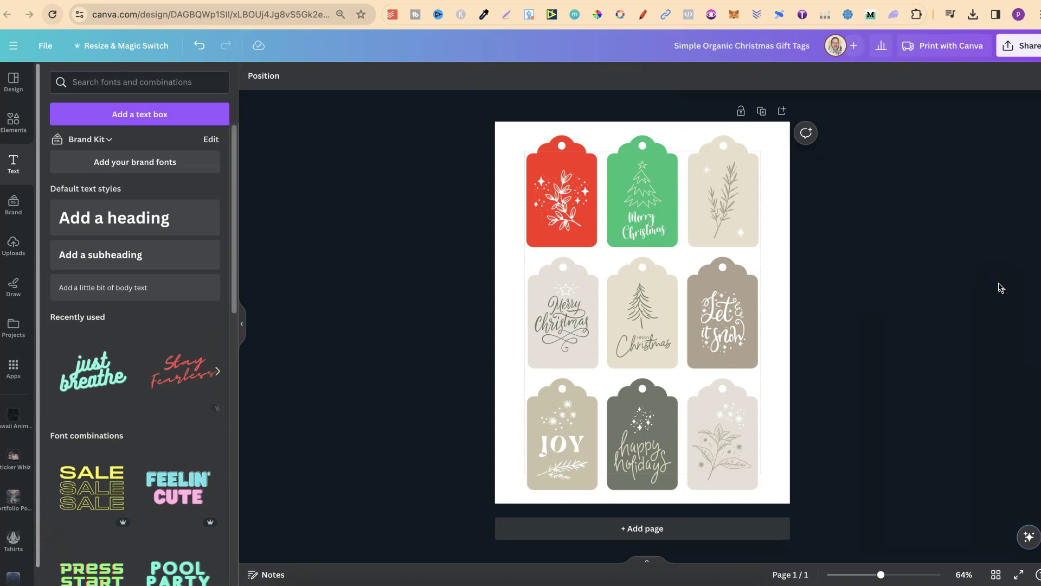